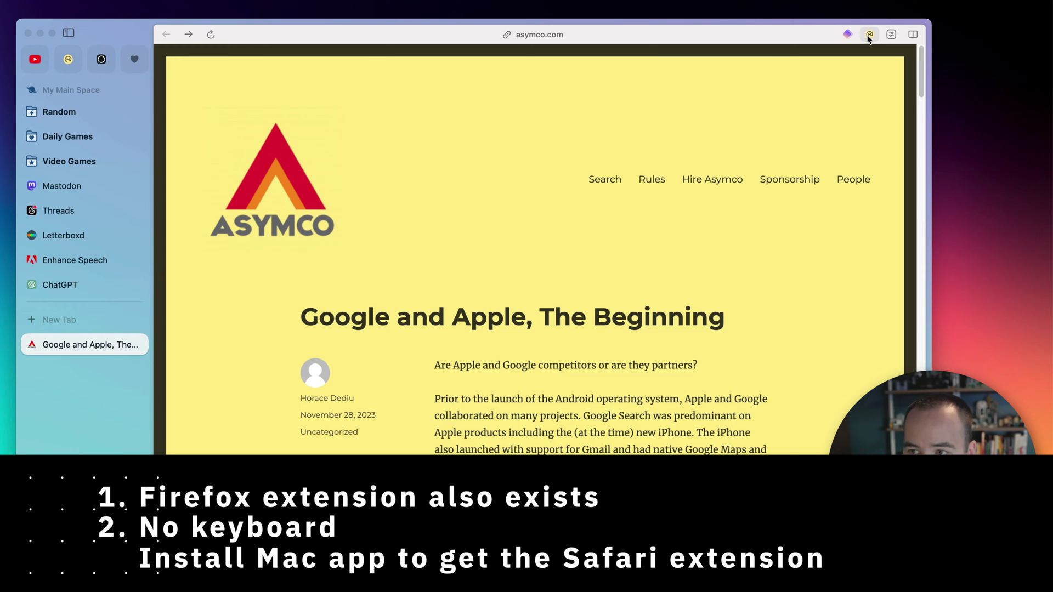
- Save the Asymco Google and Apple article with the Omnivore extension and reload the inbox to show it
click(870, 36)
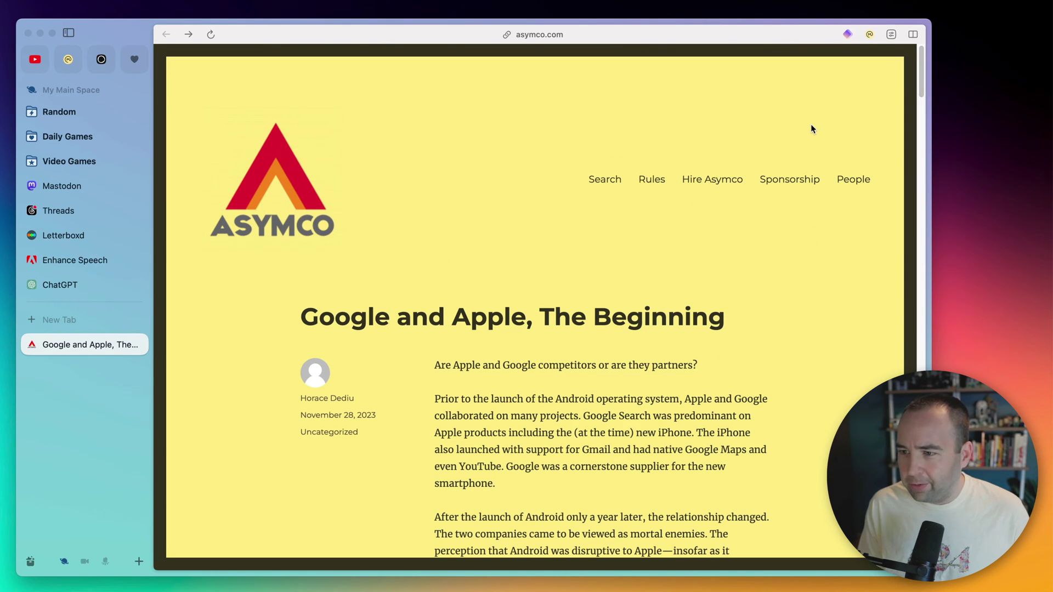
click(69, 60)
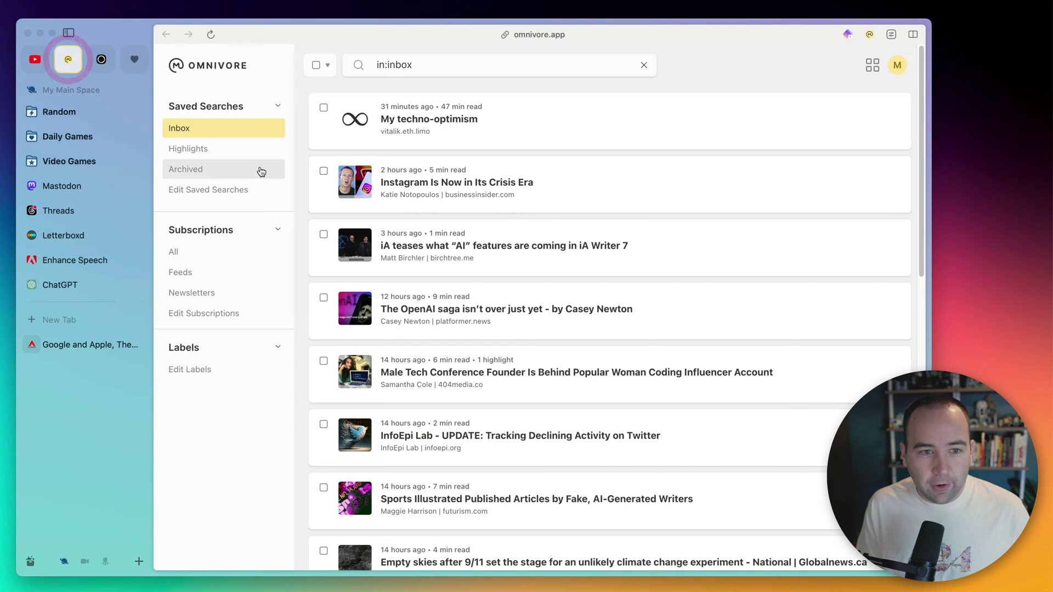
click(211, 34)
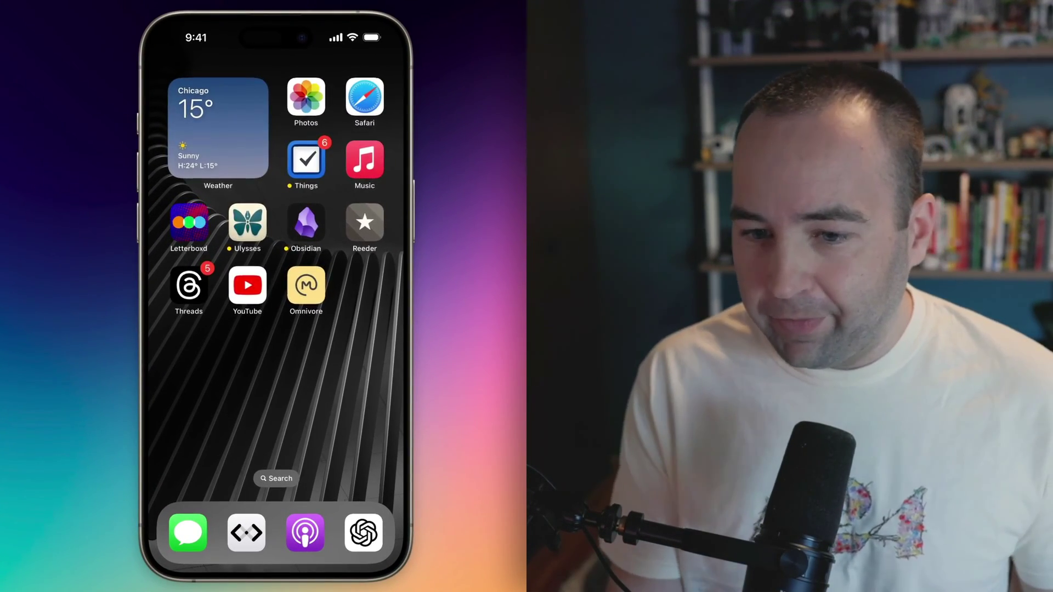
- Launch Omnivore on the iPhone and open the Google and Apple article from the Inbox
click(306, 285)
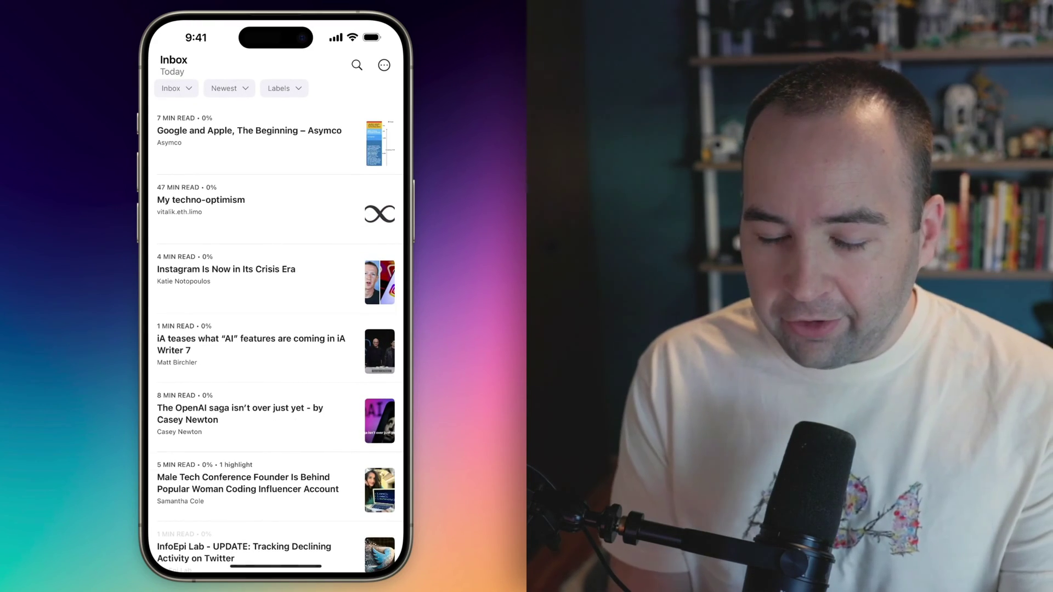
click(249, 131)
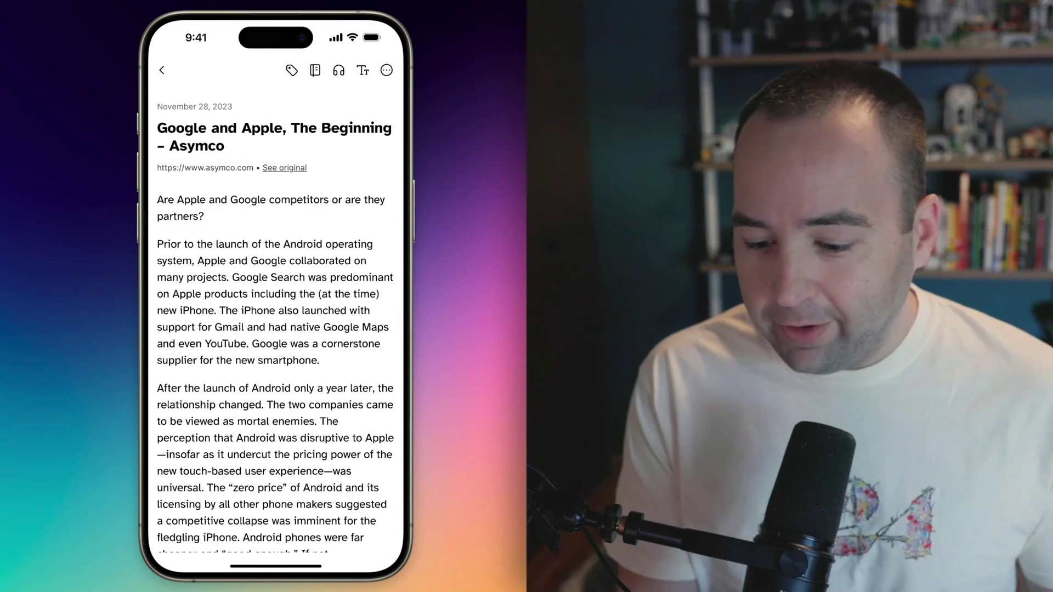
scroll(276, 307, down, 15)
scroll(276, 307, up, 15)
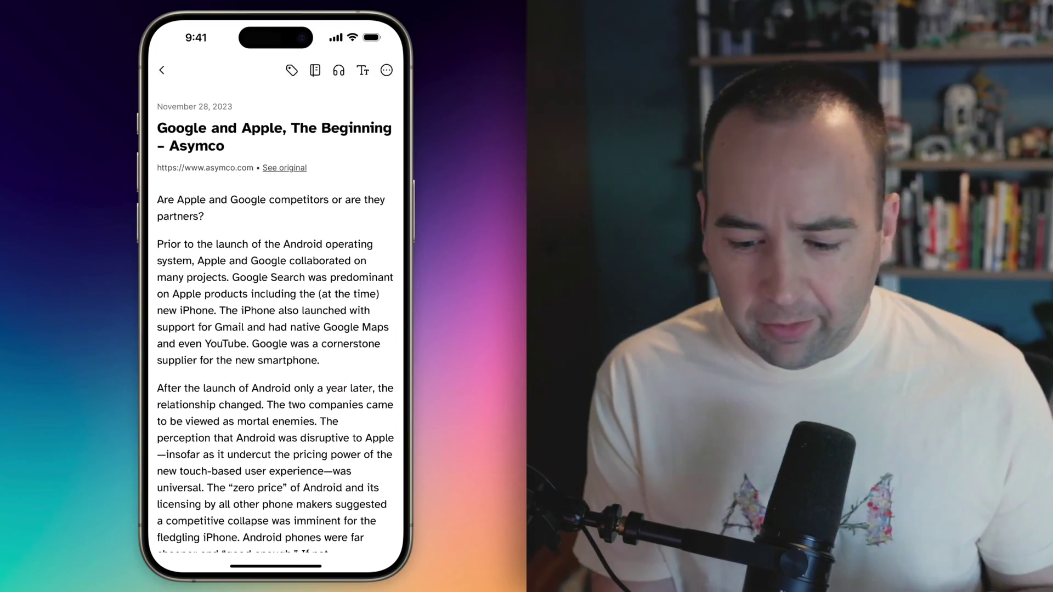
scroll(275, 307, down, 3)
scroll(276, 307, up, 8)
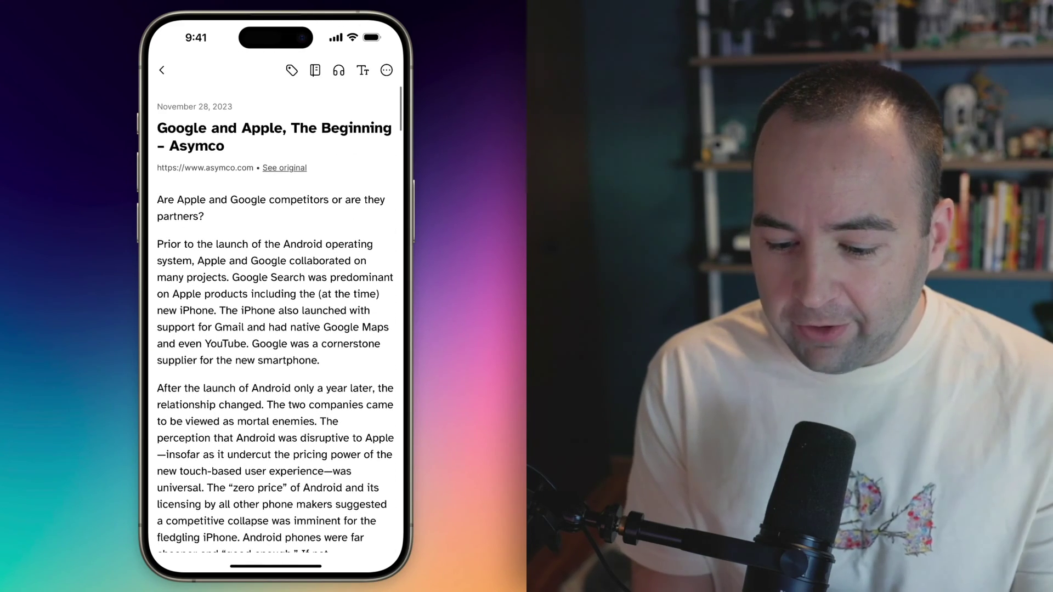
- Start the article's read-aloud audio, then pause and resume it in the mini player
click(338, 70)
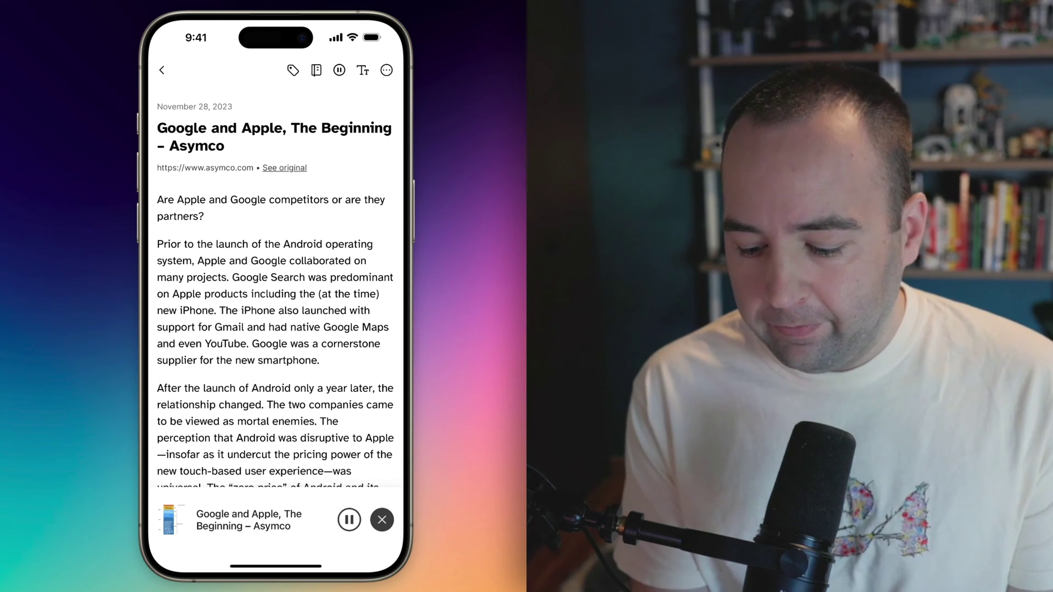
click(349, 520)
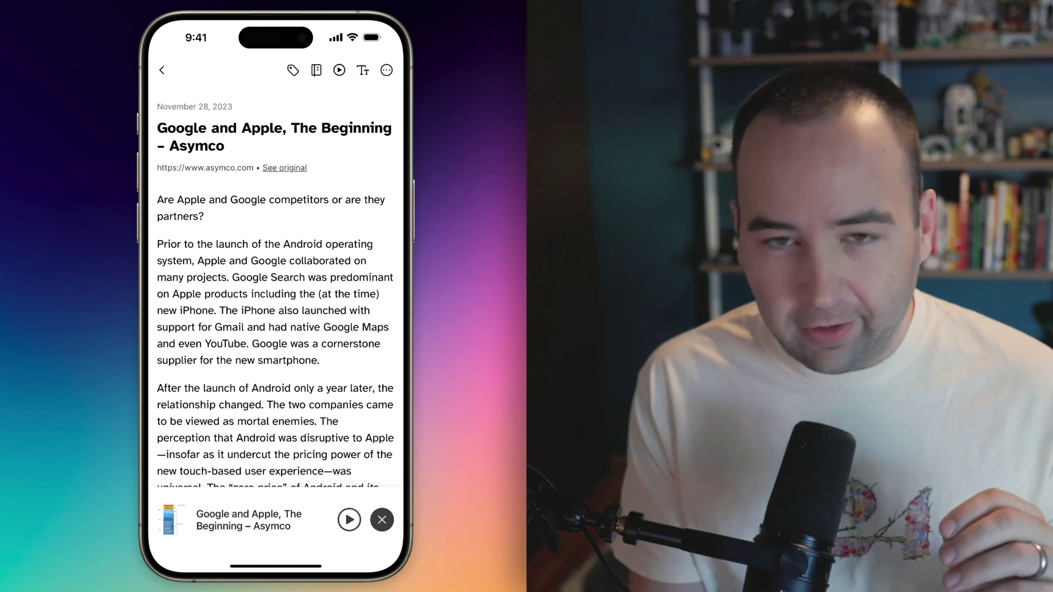
click(349, 520)
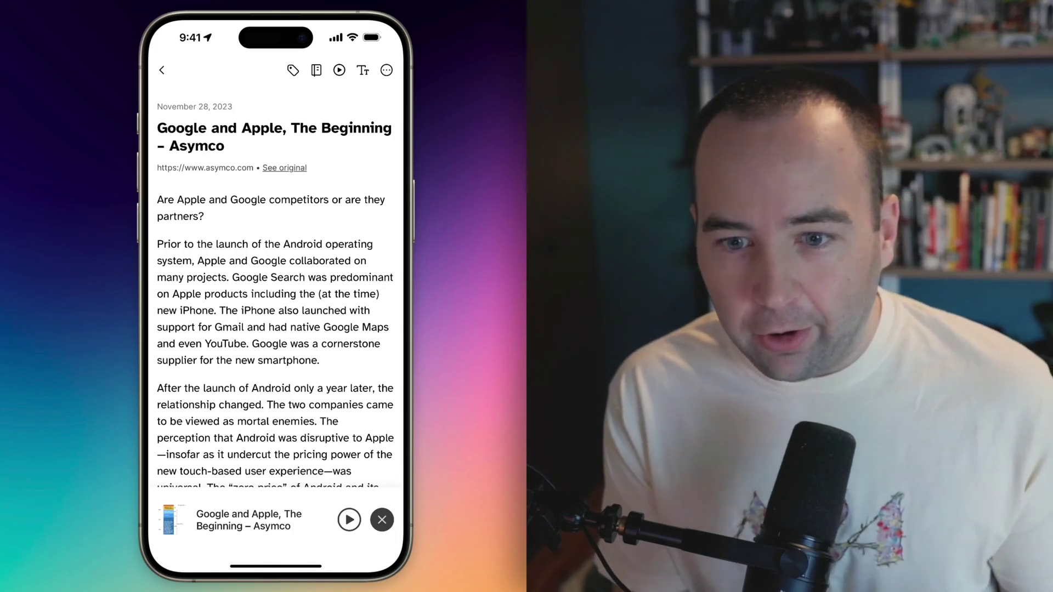
scroll(275, 302, down, 10)
scroll(275, 302, up, 10)
scroll(276, 274, down, 2)
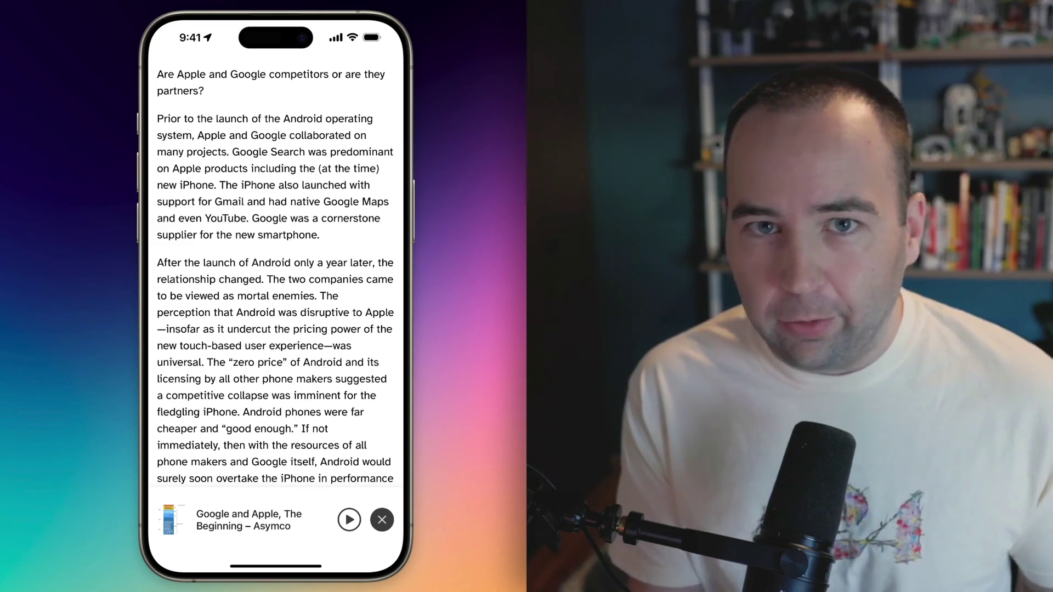
scroll(276, 274, down, 15)
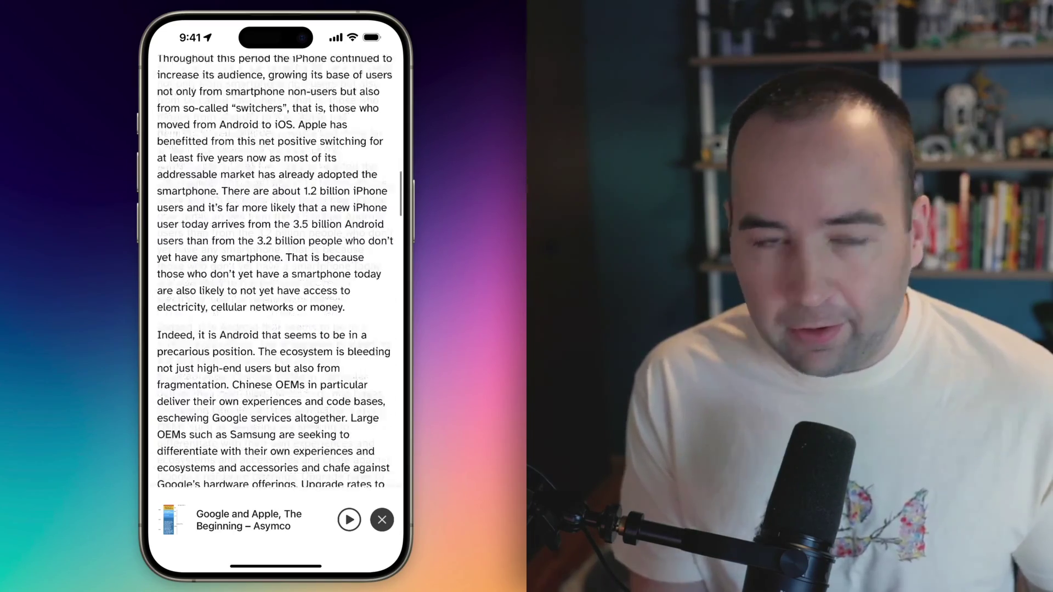
scroll(275, 274, up, 15)
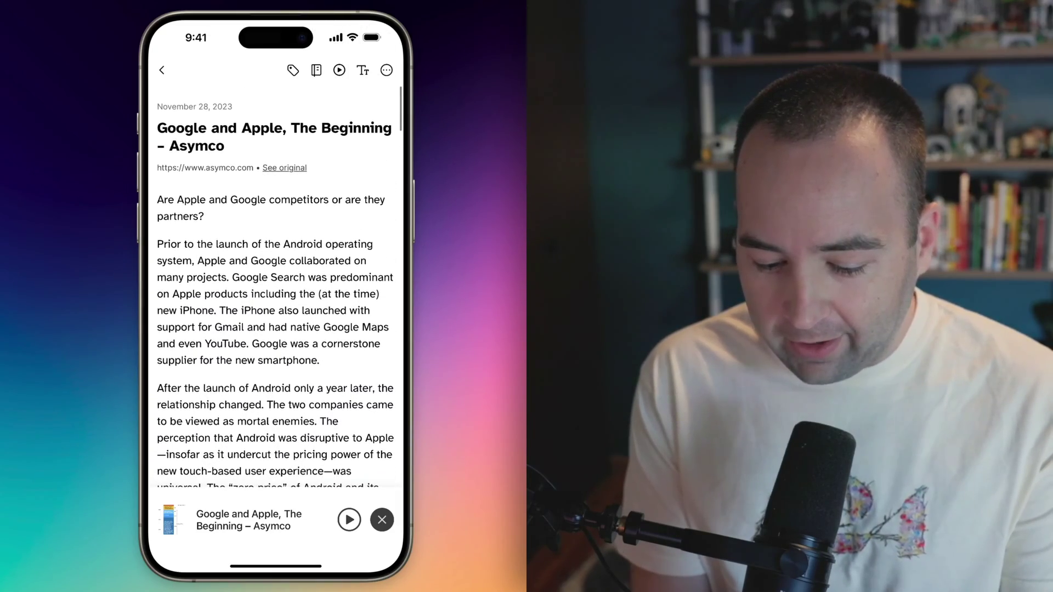
- Highlight the article's opening question, from 'Are' through 'partners?'
double_click(164, 199)
drag(158, 197, 205, 225)
click(232, 173)
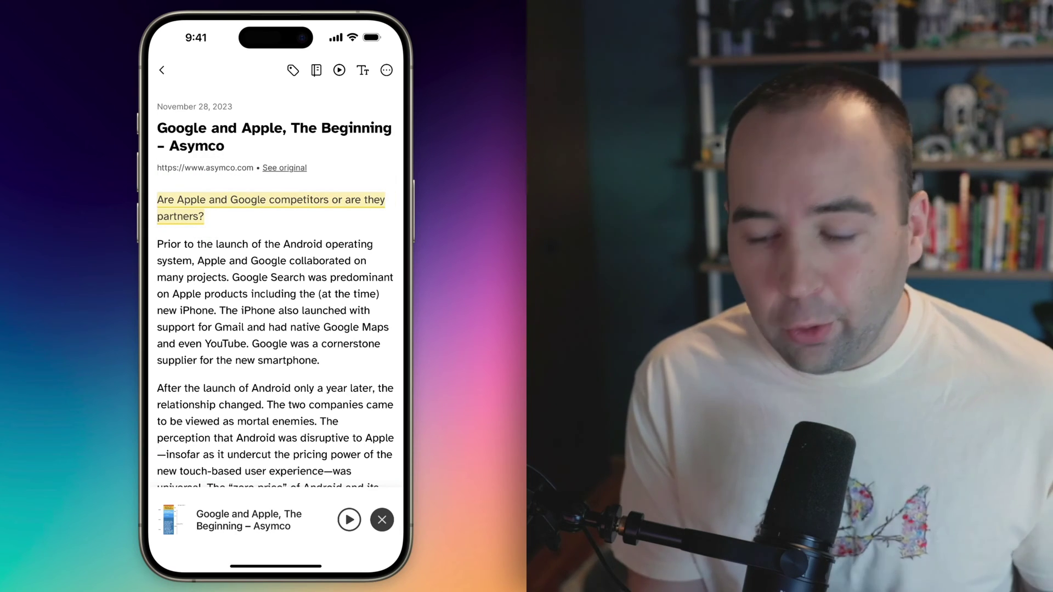
- Bring up the full text-to-speech transcript and check the speed menu, keeping 1.5×
click(248, 520)
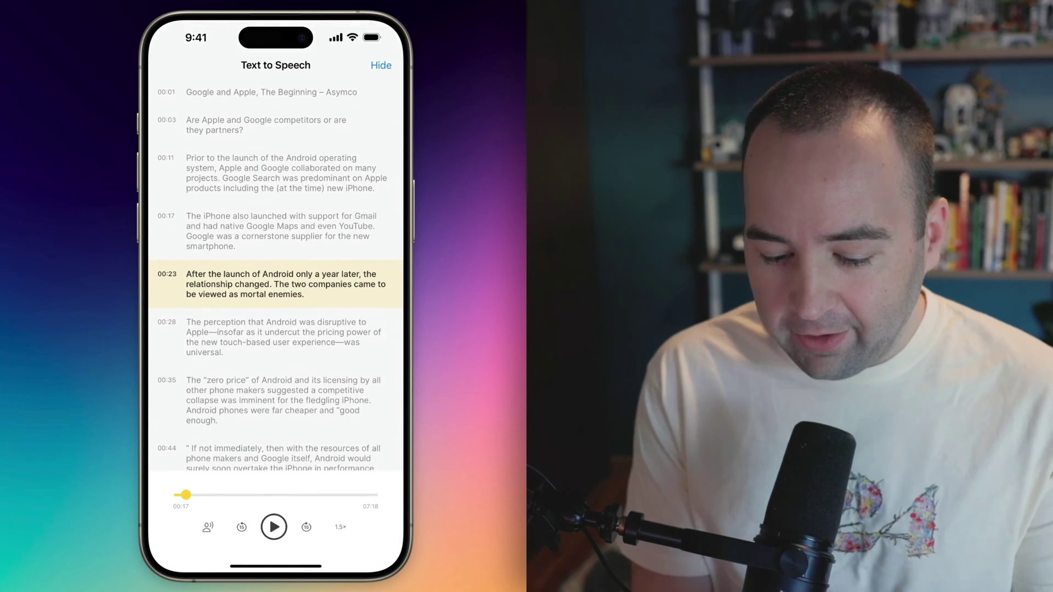
scroll(275, 274, down, 5)
scroll(275, 274, down, 2)
scroll(275, 274, up, 4)
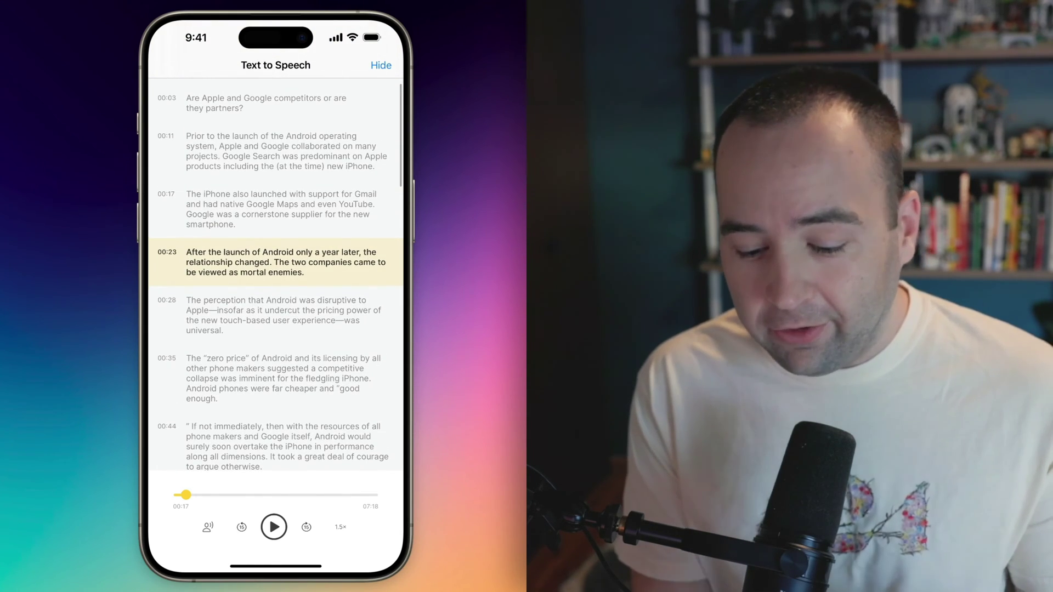
scroll(276, 275, down, 3)
scroll(275, 274, up, 4)
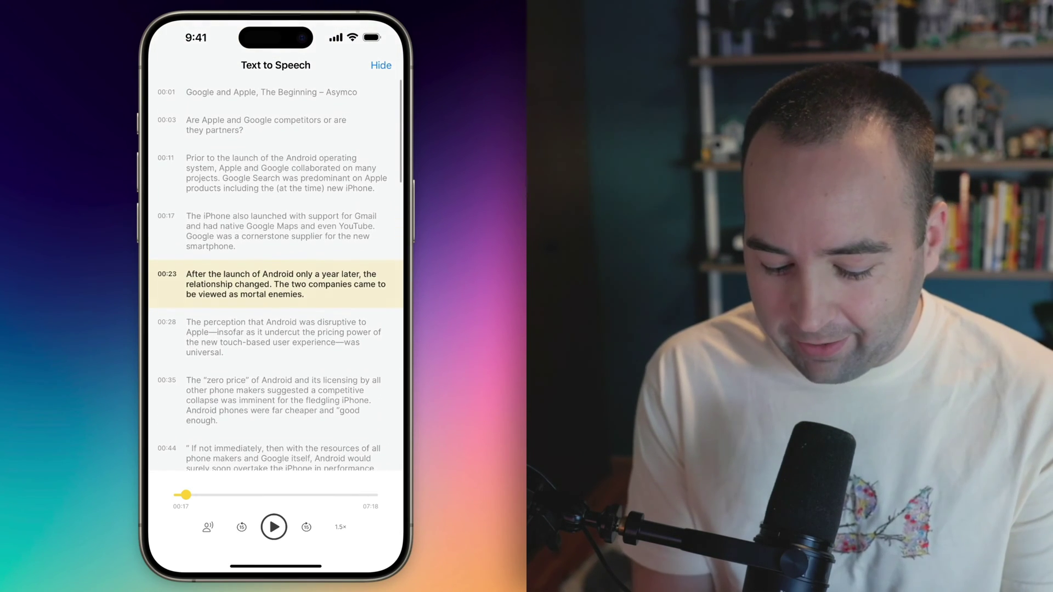
click(341, 527)
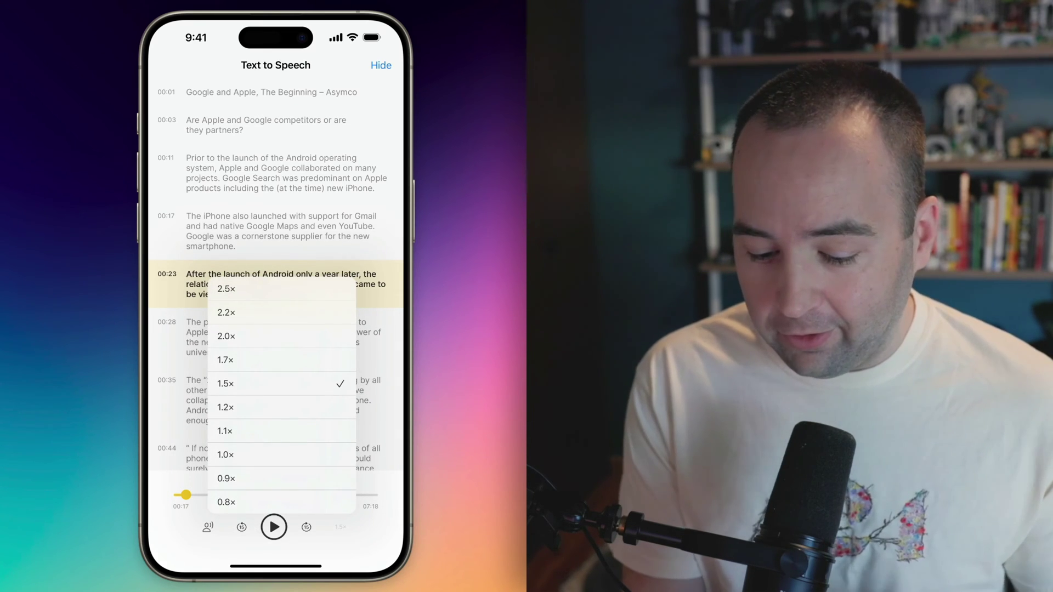
click(208, 528)
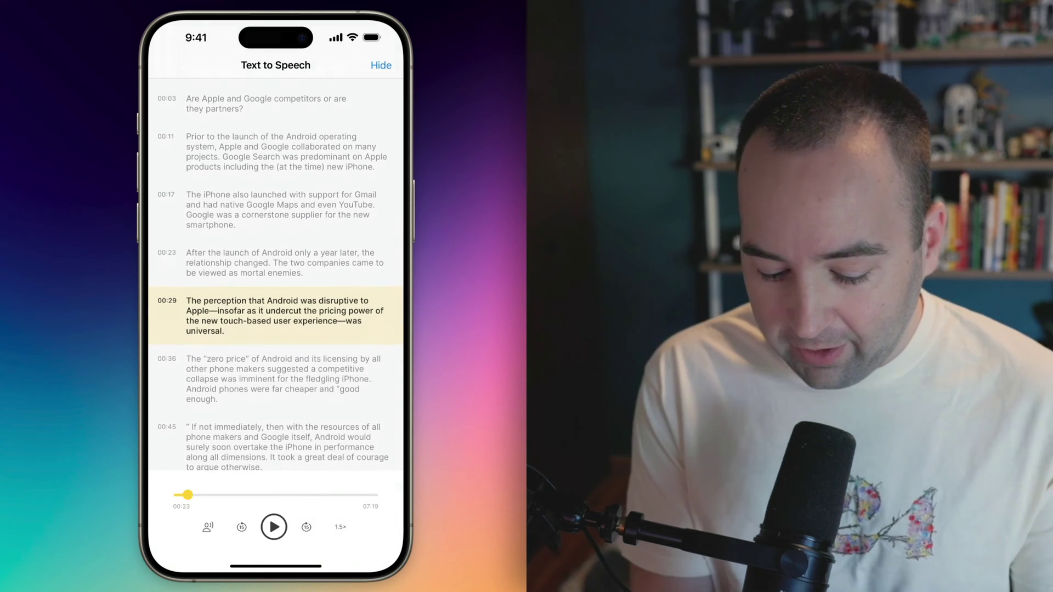
- In the read-aloud voice choices, check the Language list, then enable Use Ultra Realistic Voices
click(208, 527)
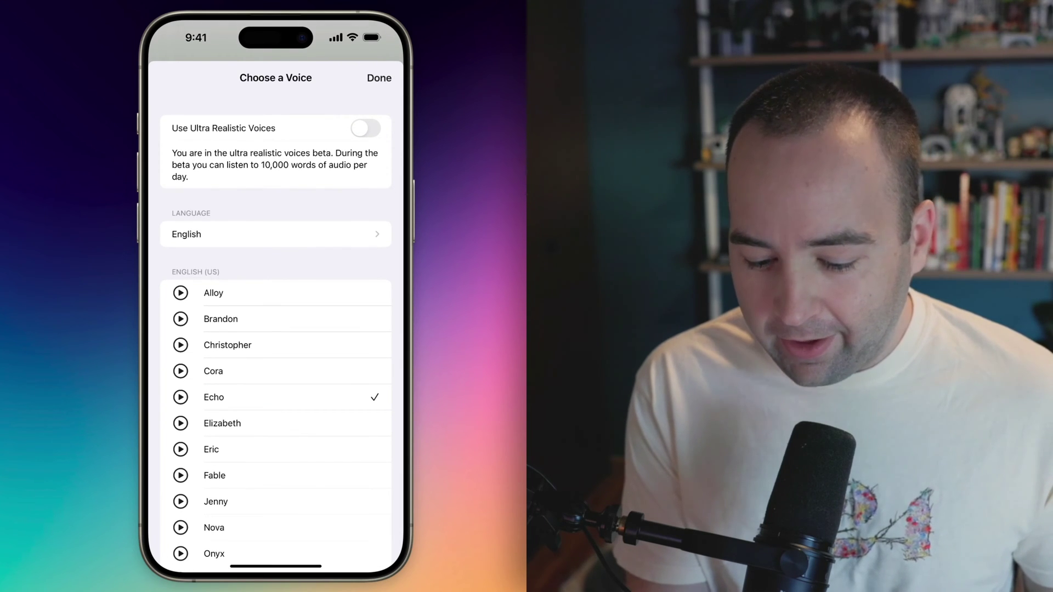
scroll(275, 334, down, 4)
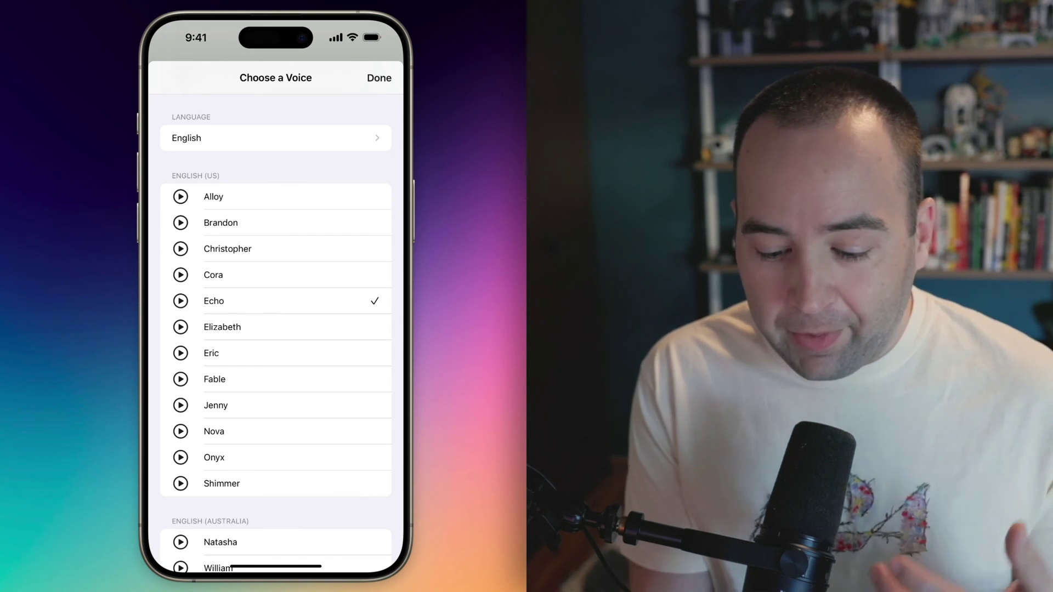
scroll(276, 329, up, 3)
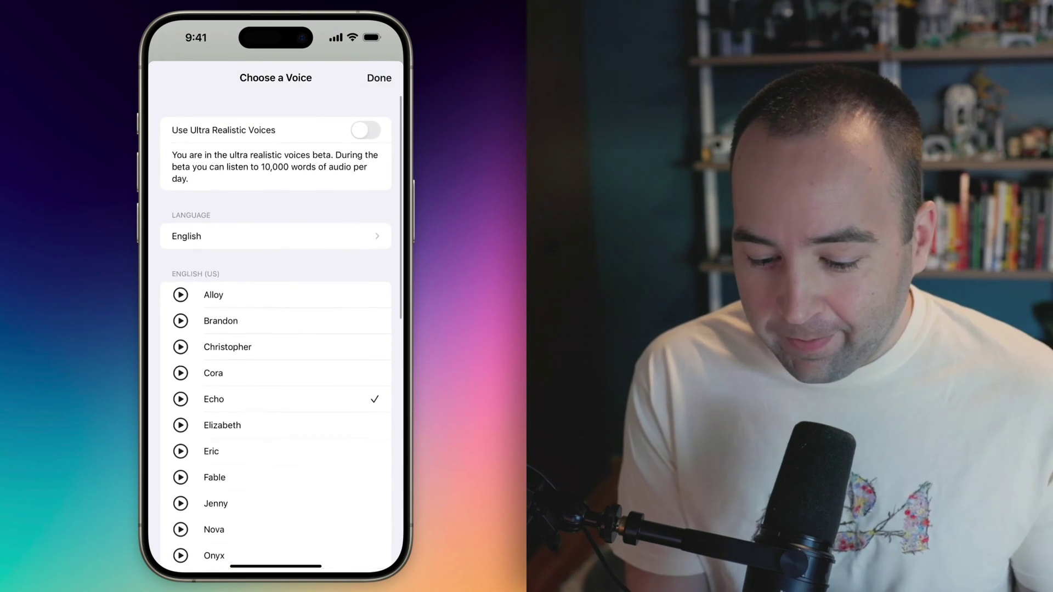
click(268, 237)
click(159, 78)
scroll(276, 329, down, 2)
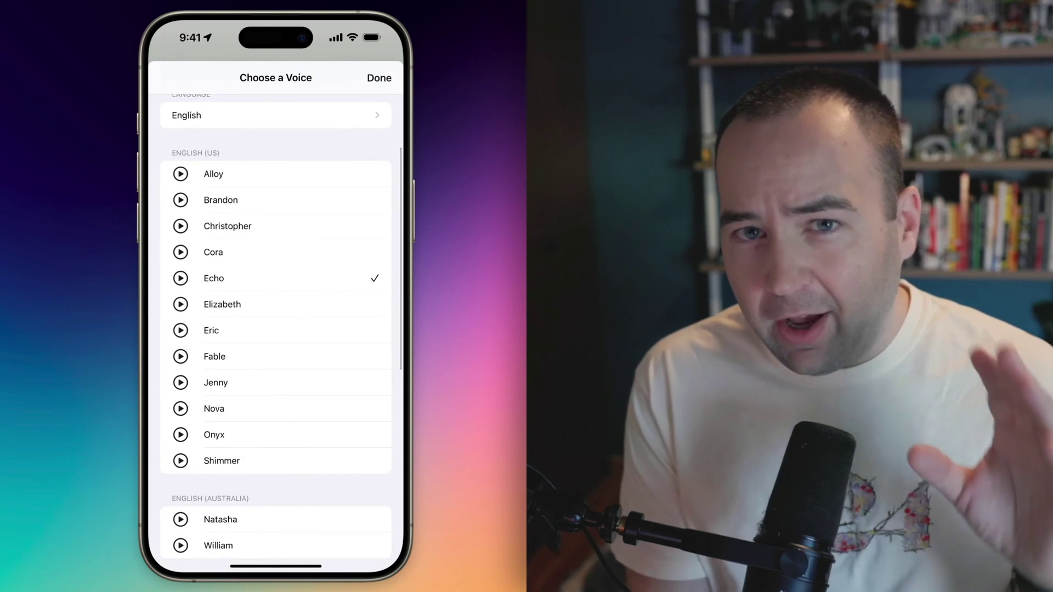
scroll(276, 329, up, 3)
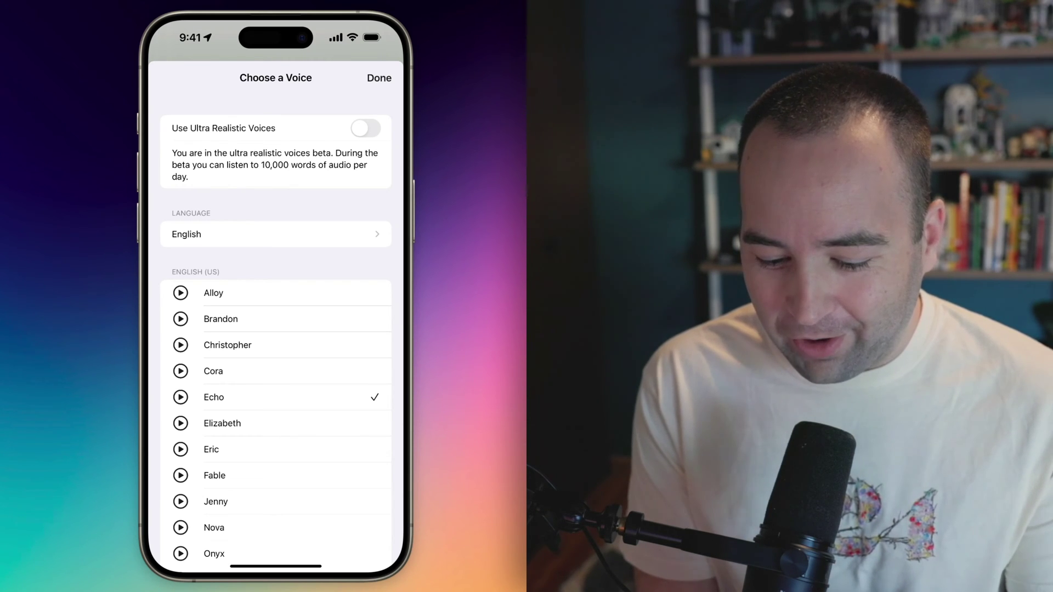
click(365, 128)
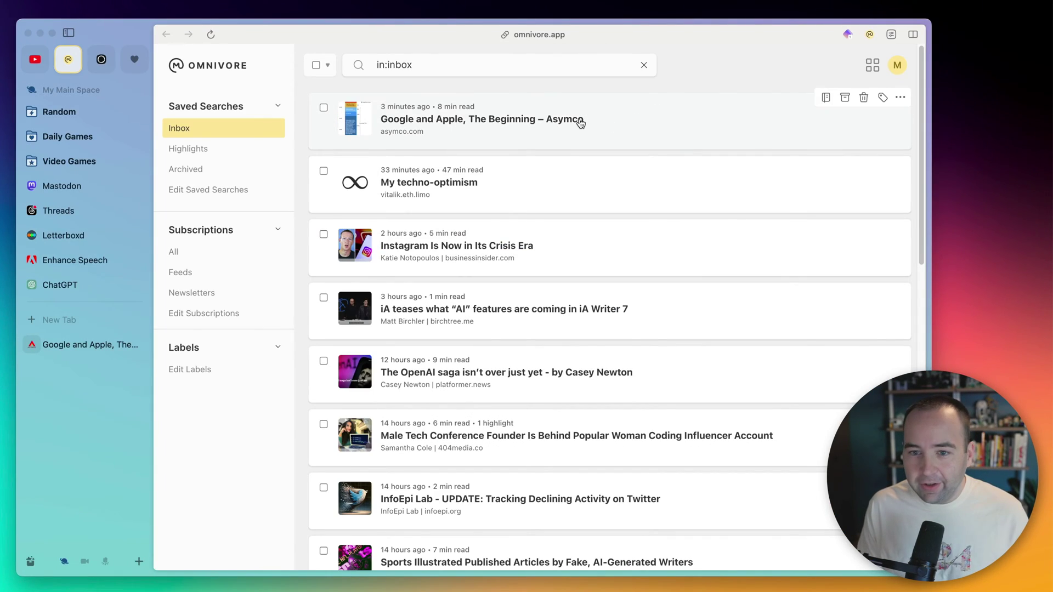
- Open the Google and Apple article and change its font from Lora to AtkinsonHyperlegible
click(626, 122)
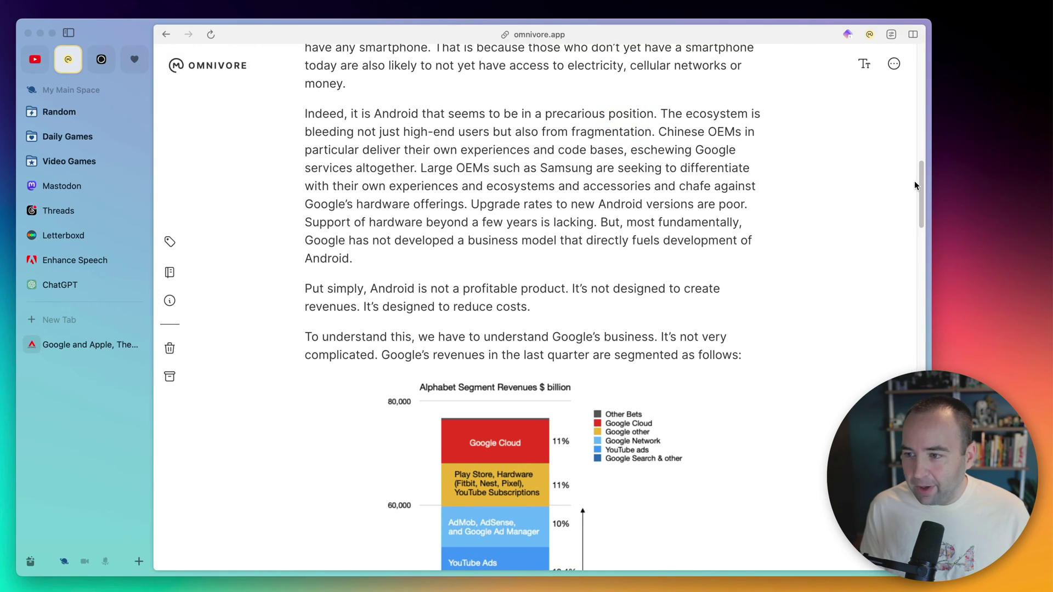
drag(919, 179, 926, 53)
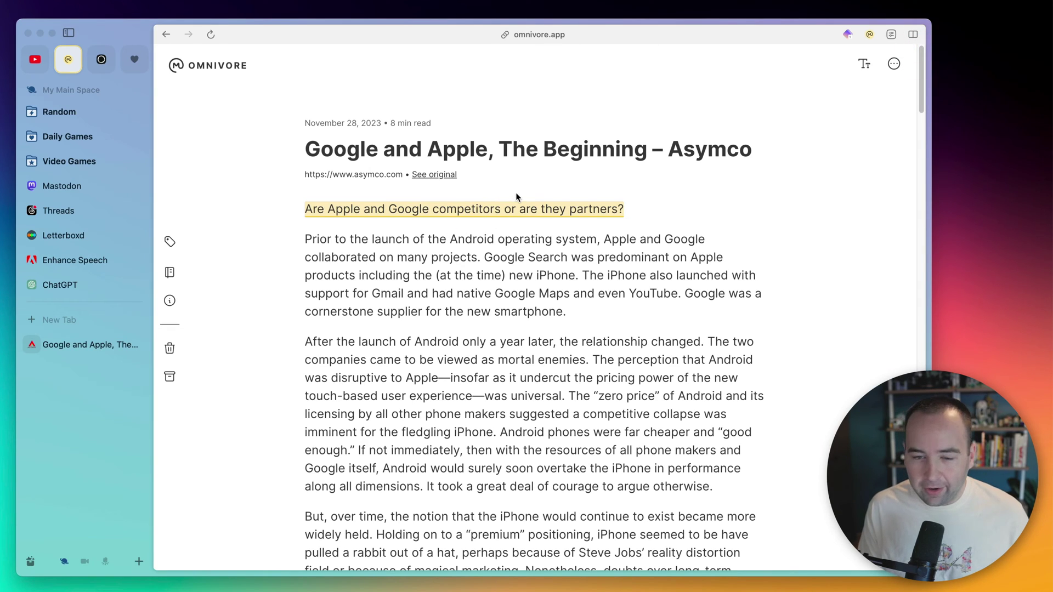
click(866, 64)
click(815, 100)
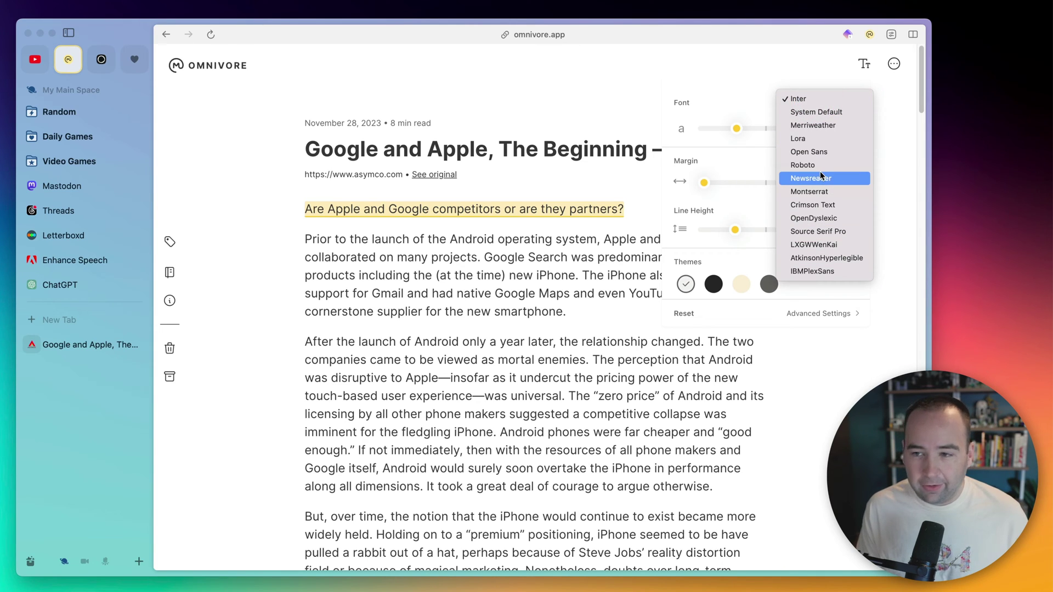
click(809, 139)
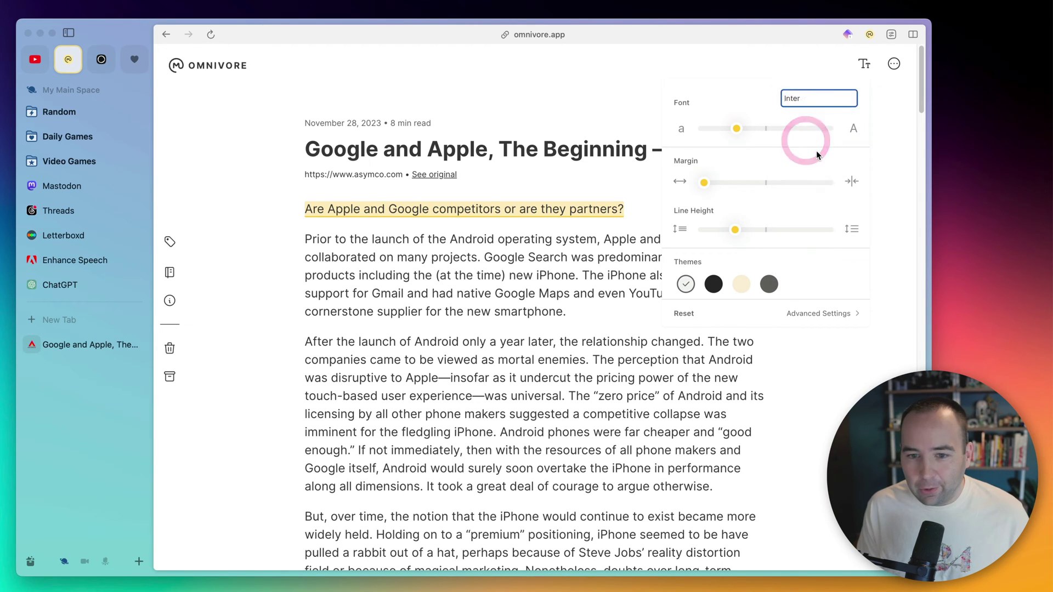
click(816, 99)
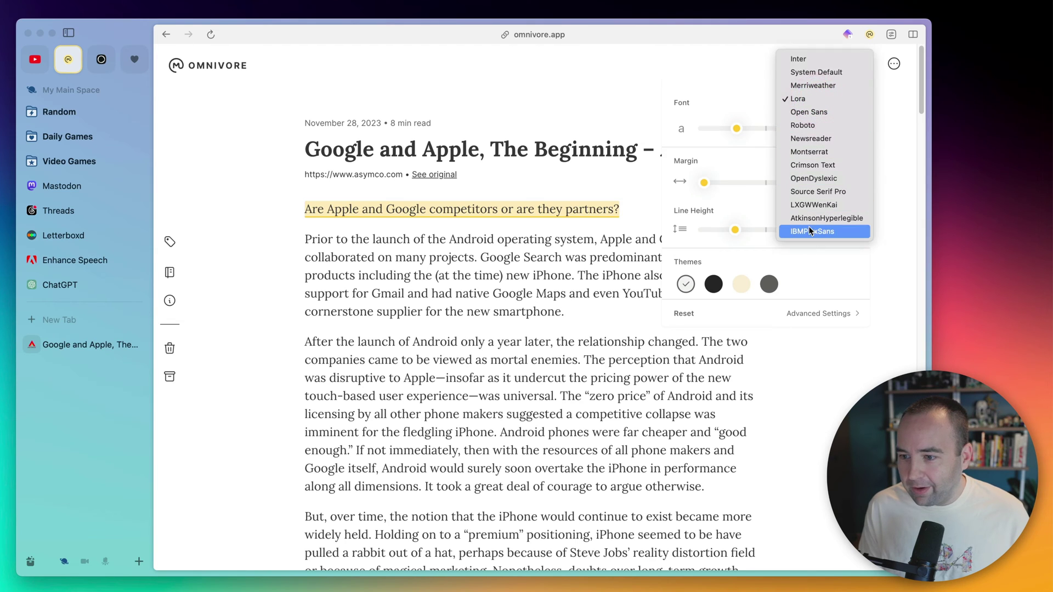
click(810, 220)
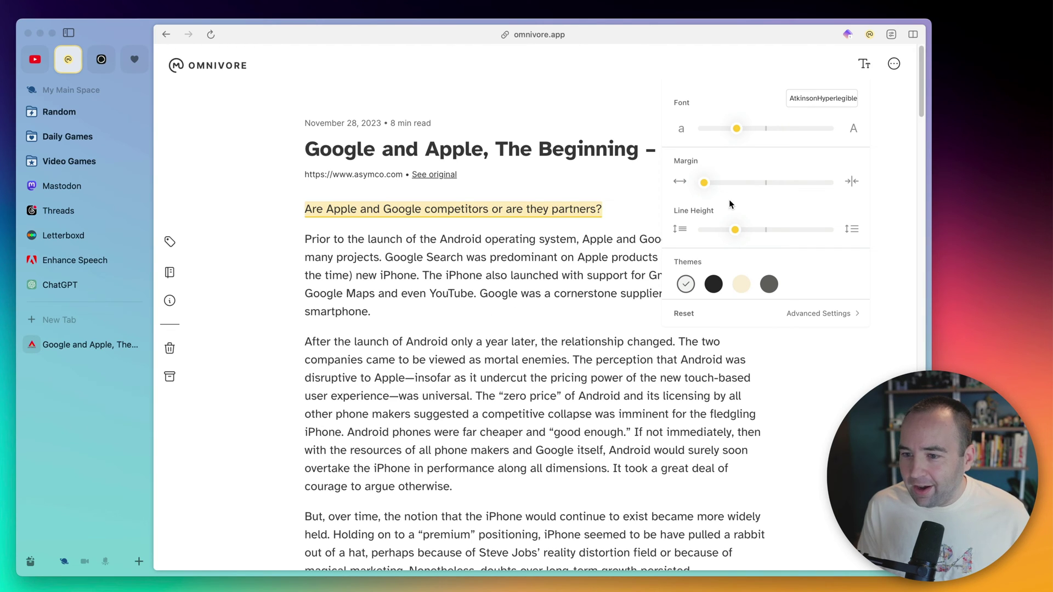
- Try the dark, sepia and gray themes, return to white, then archive the article with E
click(715, 285)
click(741, 284)
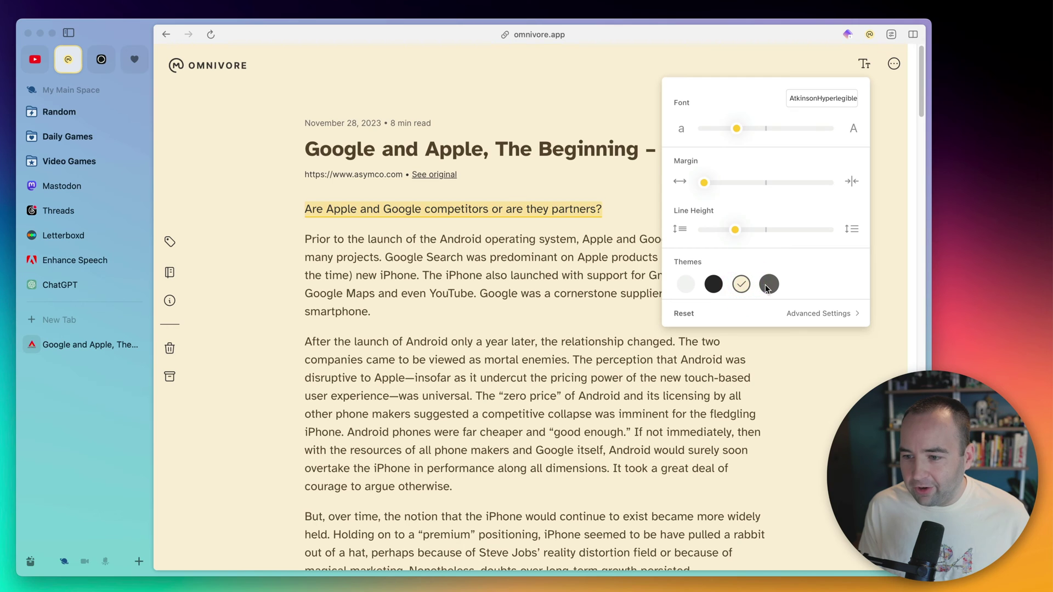
click(770, 284)
click(685, 284)
click(816, 313)
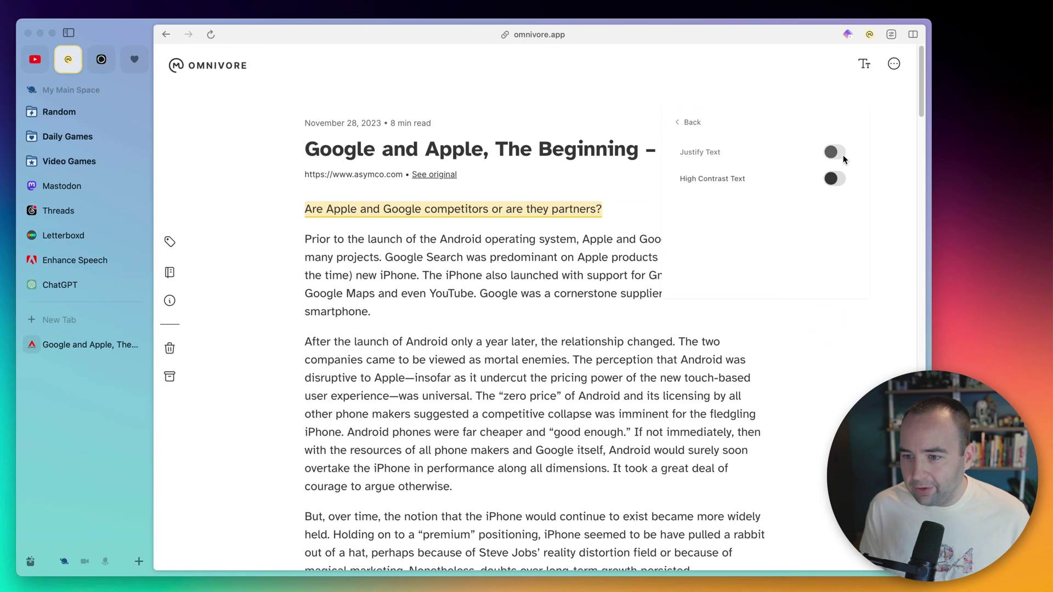
click(689, 128)
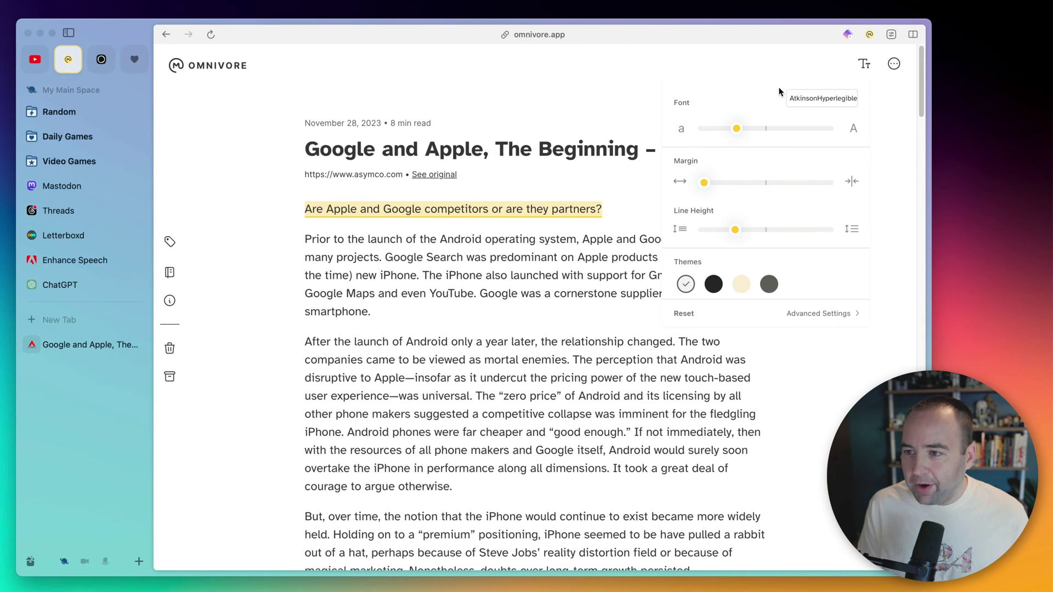
click(890, 111)
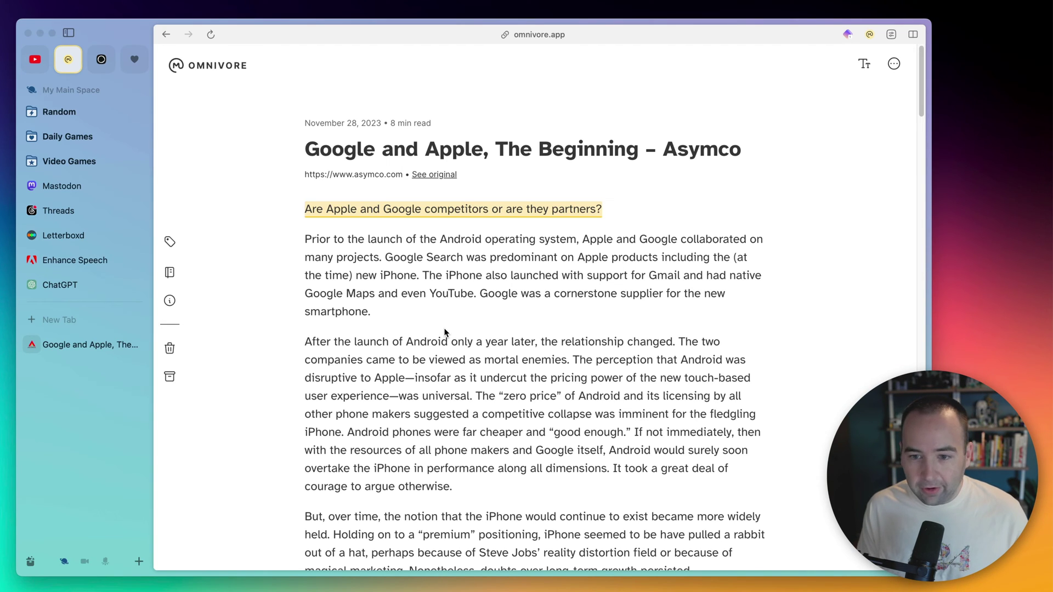
key(e)
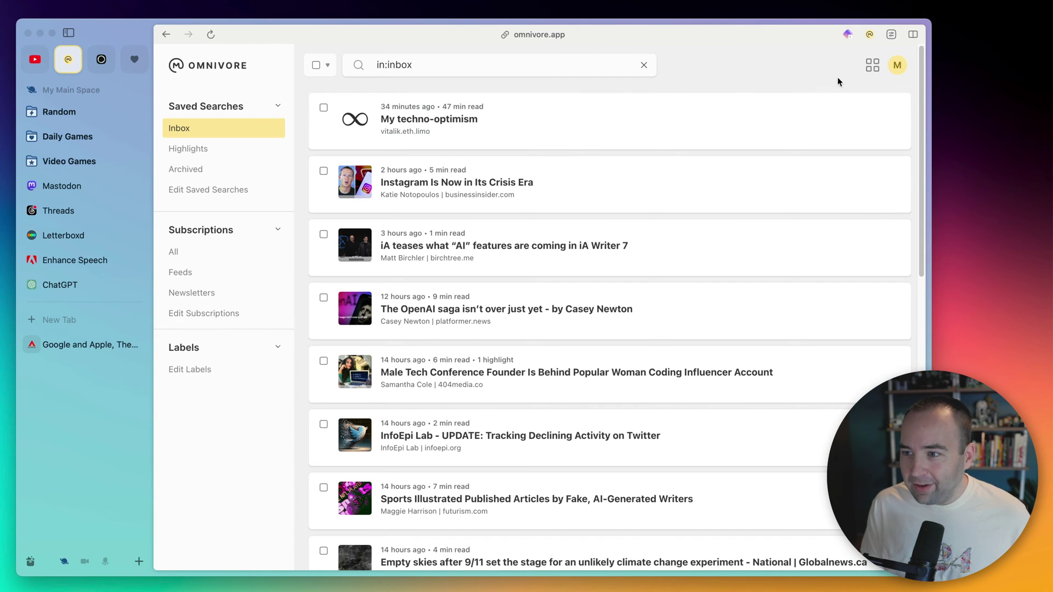
click(900, 67)
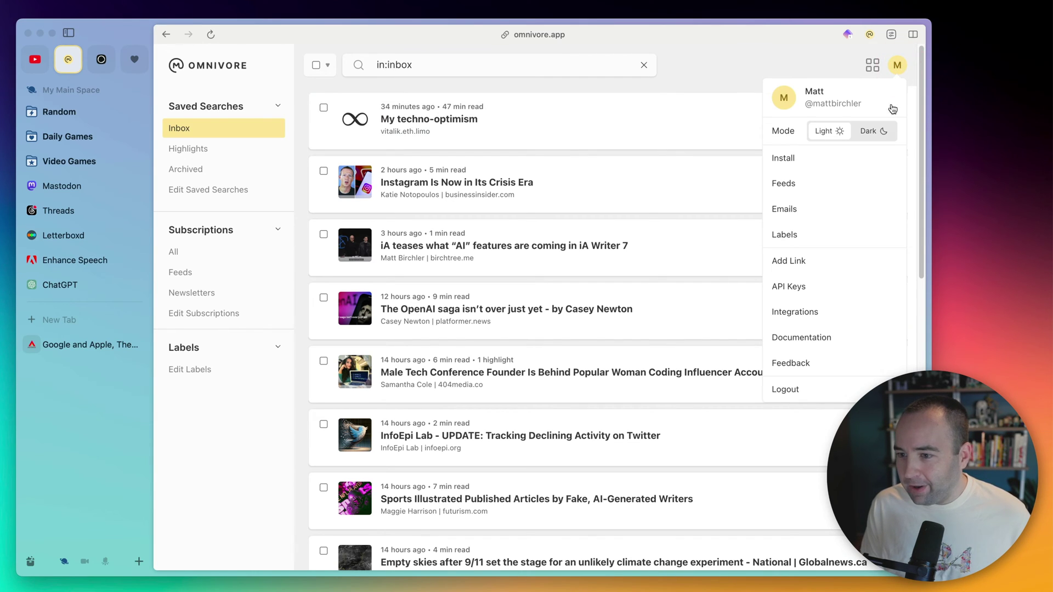
click(796, 260)
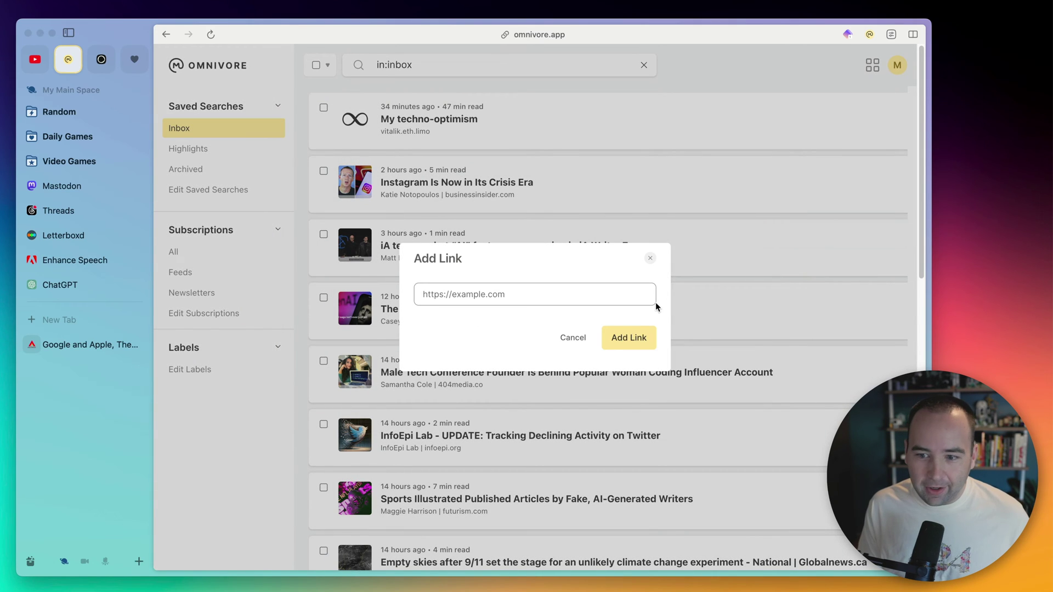
click(573, 338)
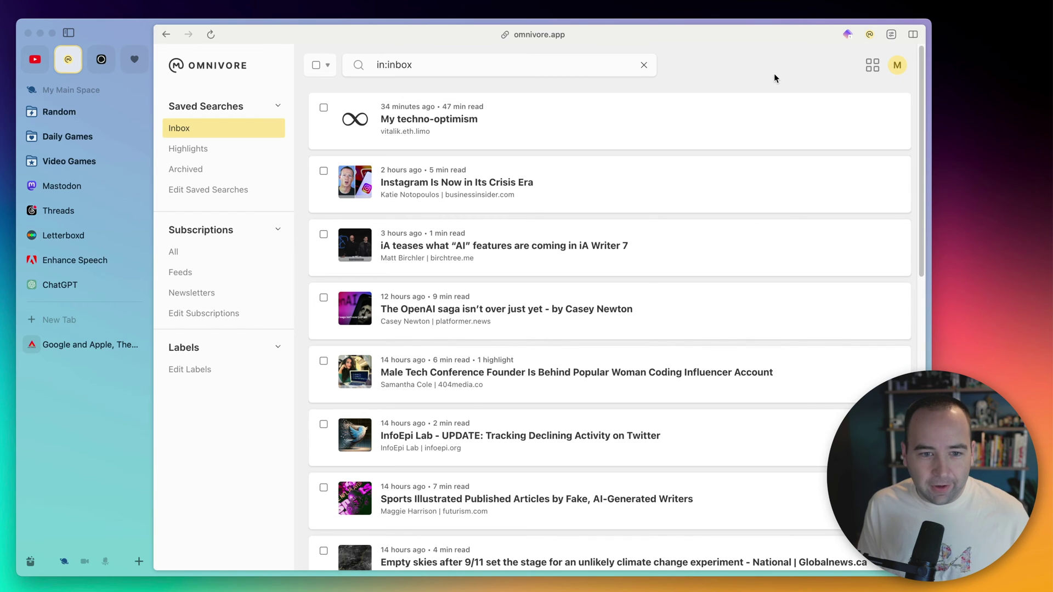
- Browse the highlighted articles under Highlights, view Archived, then go to Edit Saved Searches
click(190, 148)
click(435, 237)
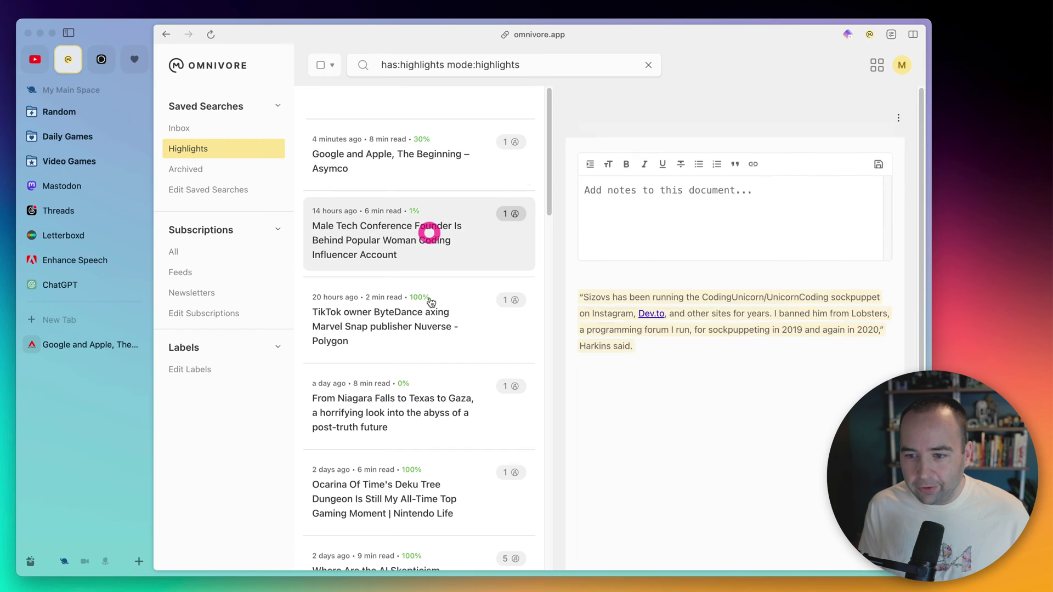
click(420, 320)
click(438, 377)
click(430, 312)
click(430, 220)
click(416, 165)
click(188, 169)
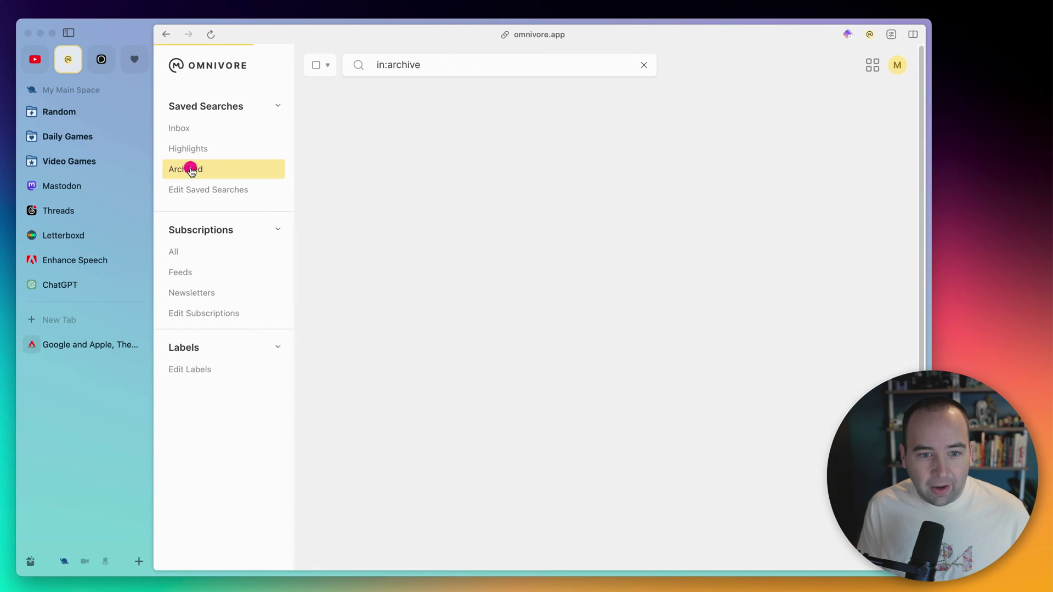
click(220, 190)
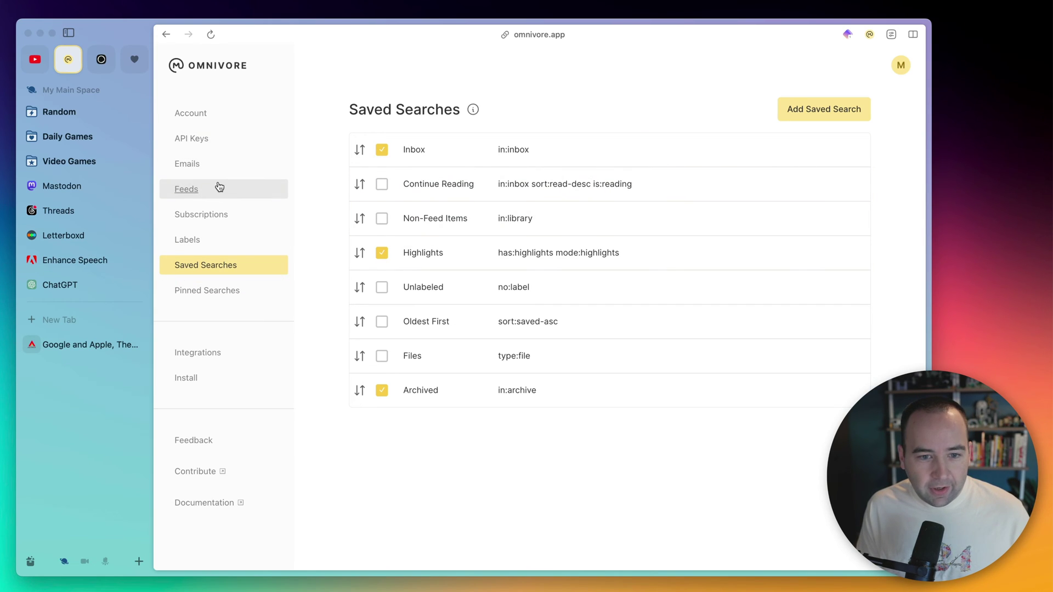
- On the Emails settings page, create a new newsletter address, then delete it and confirm
click(189, 165)
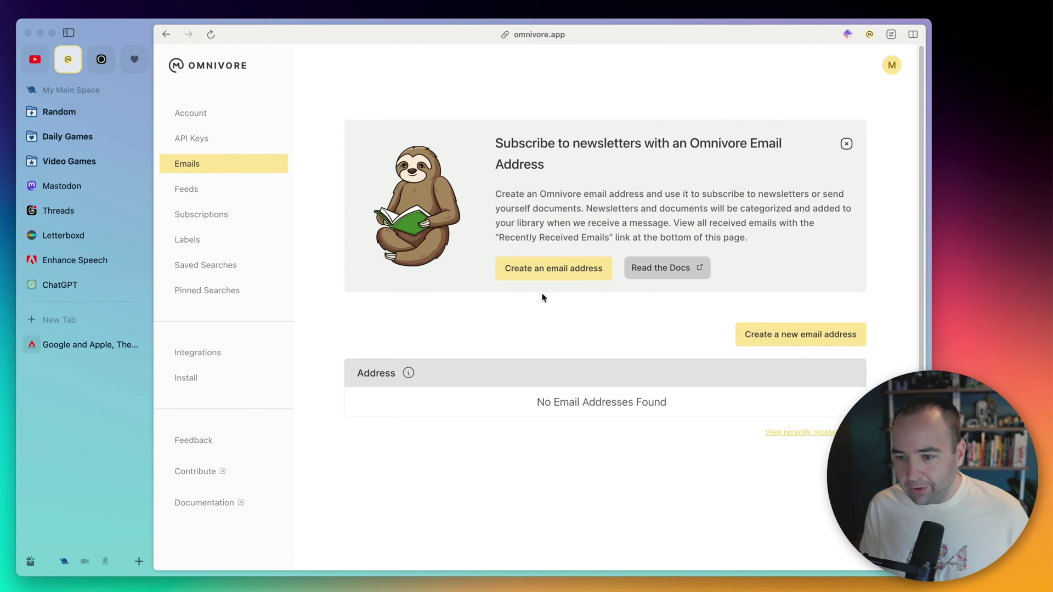
click(780, 335)
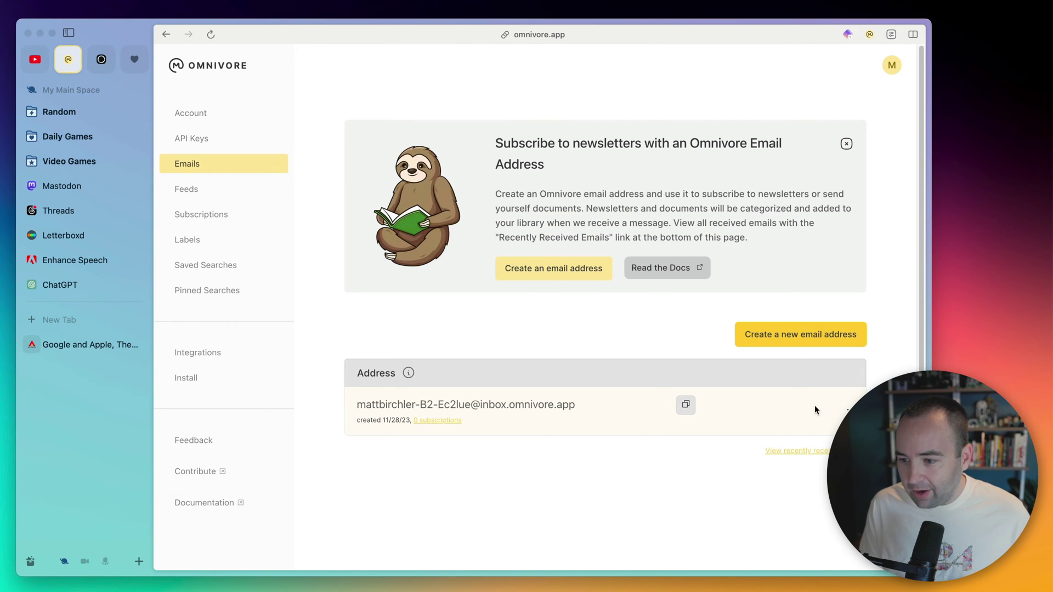
click(849, 409)
click(790, 439)
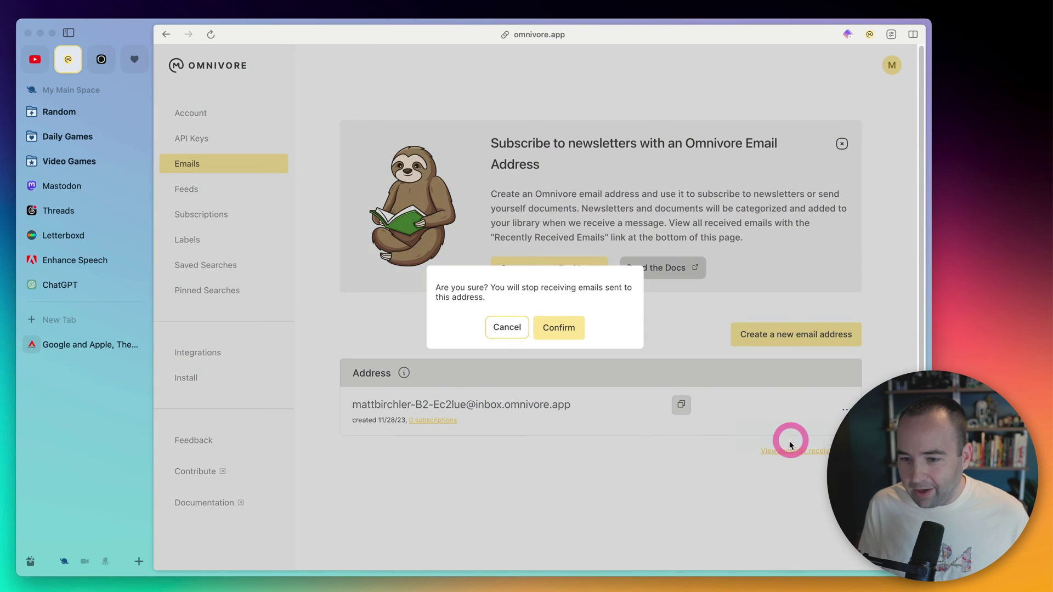
click(566, 328)
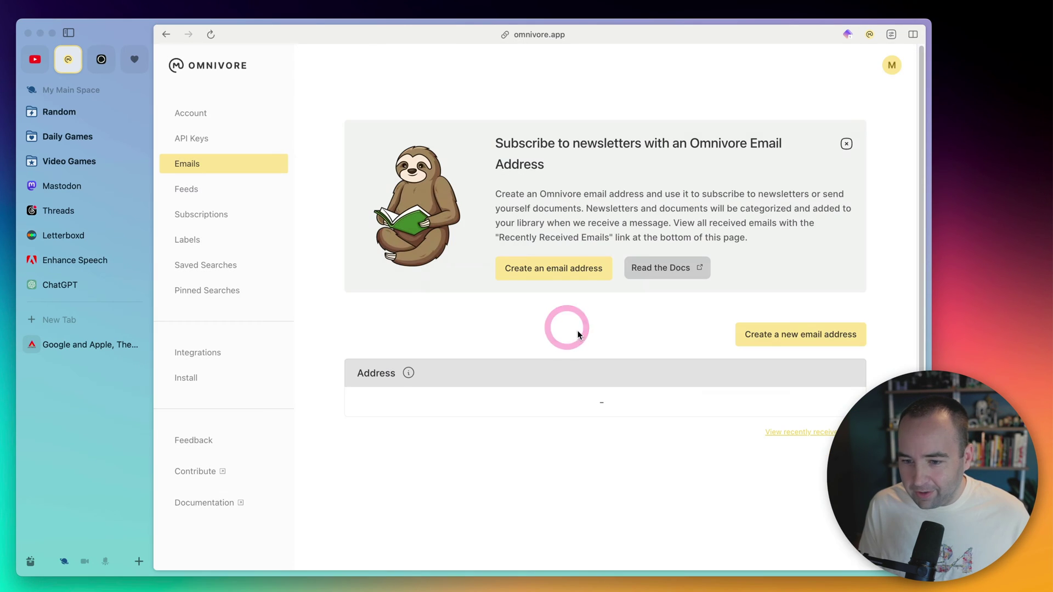
- Look through Feeds (backing out of Add a feed), Subscriptions, Labels and Pinned Searches, ending on Integrations
click(212, 191)
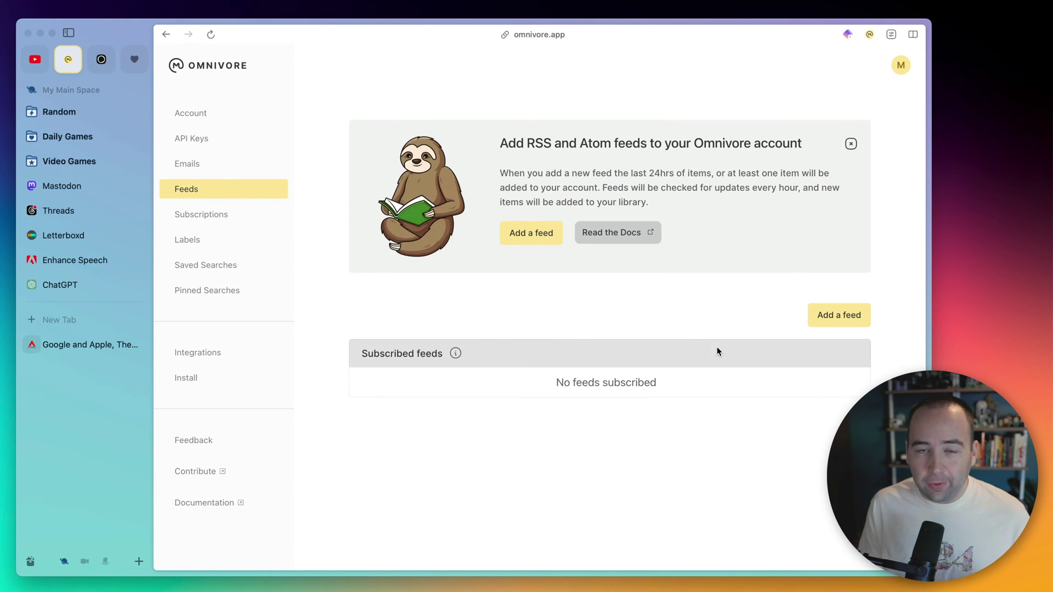
click(857, 323)
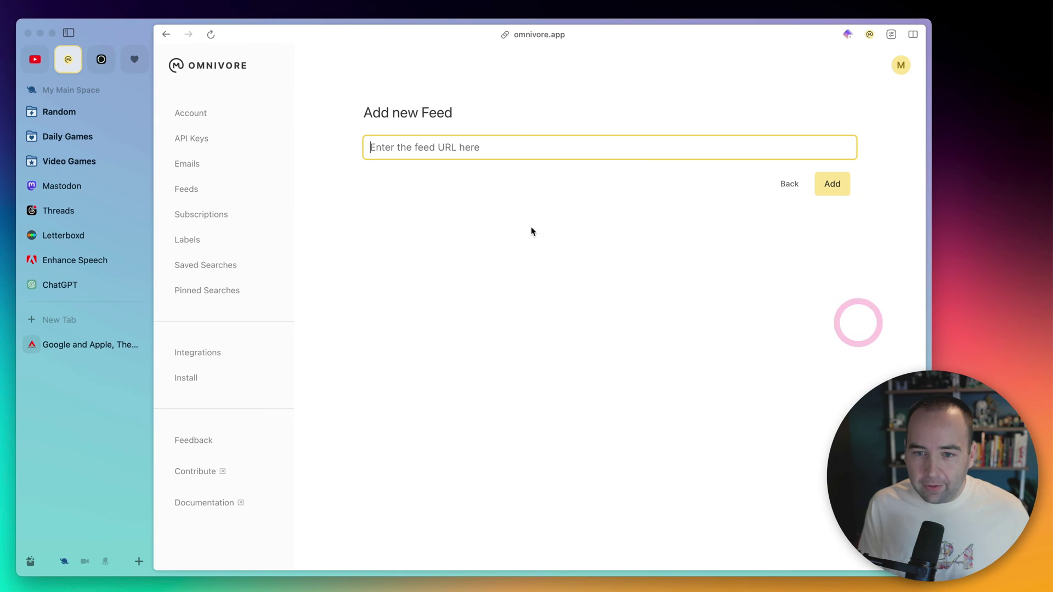
click(791, 184)
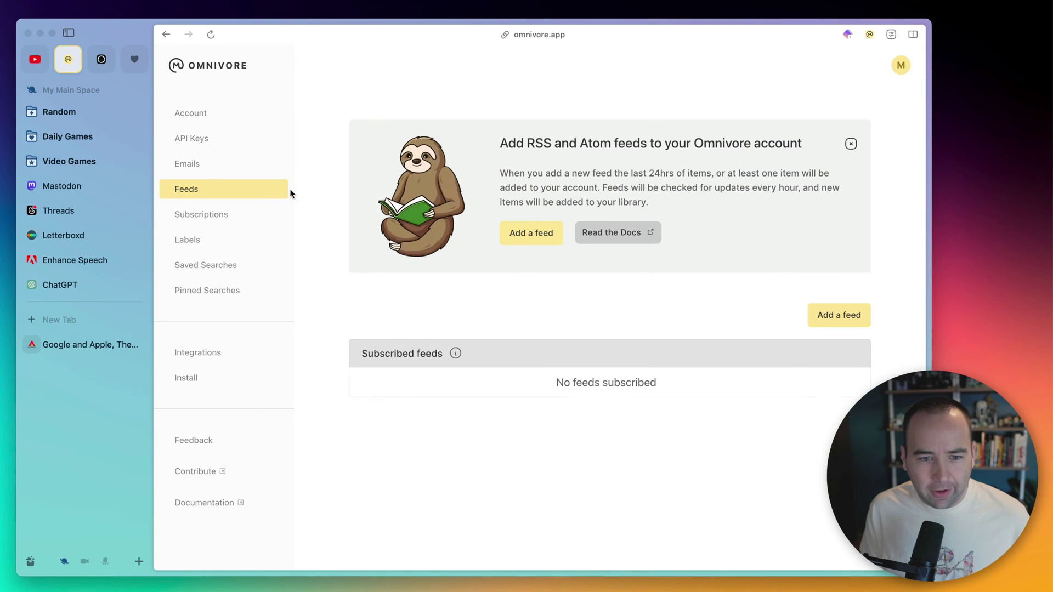
click(208, 219)
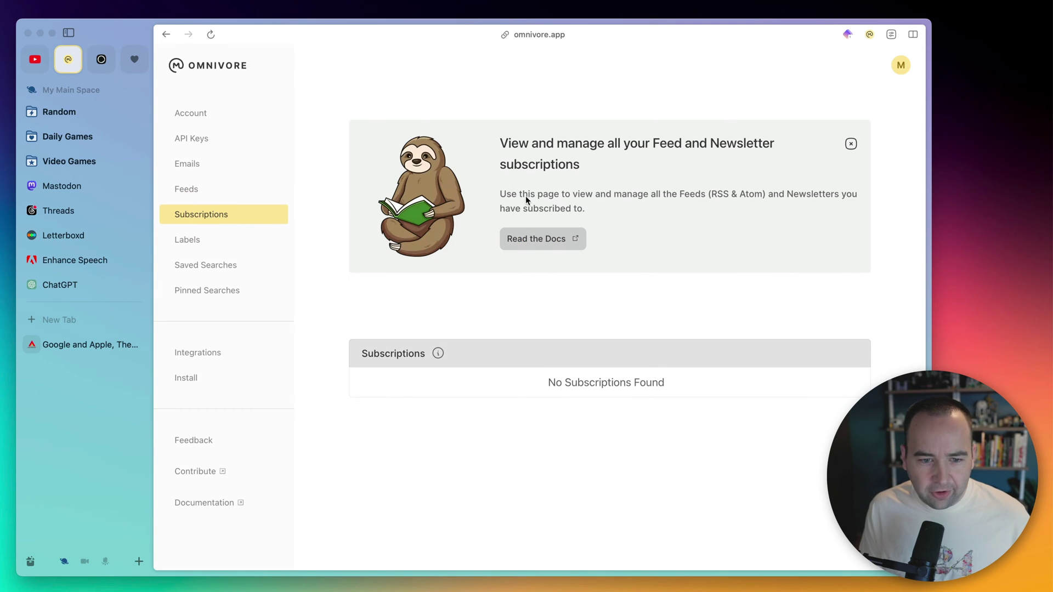
click(209, 240)
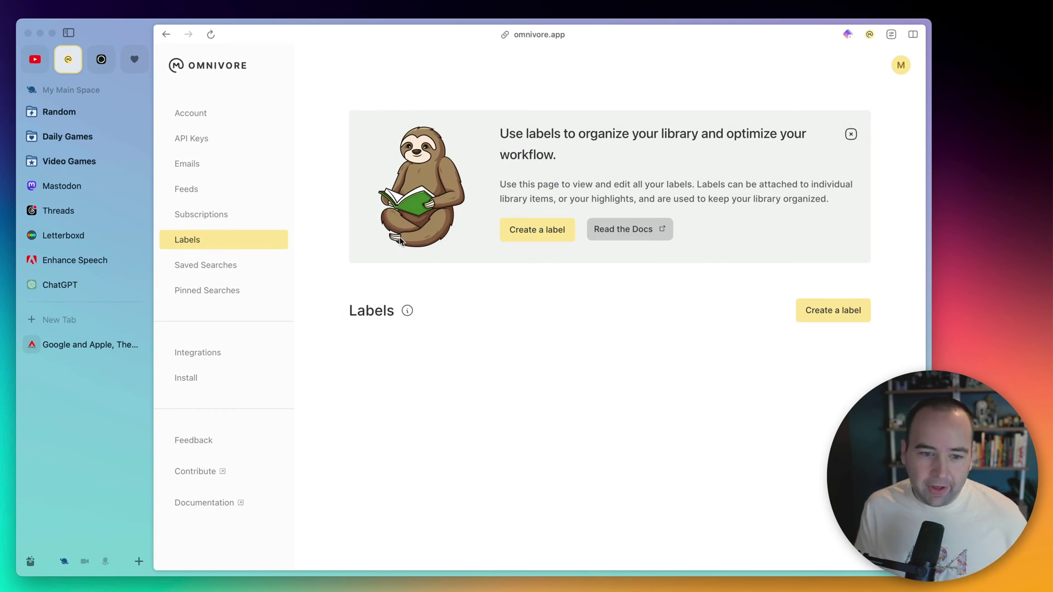
click(214, 293)
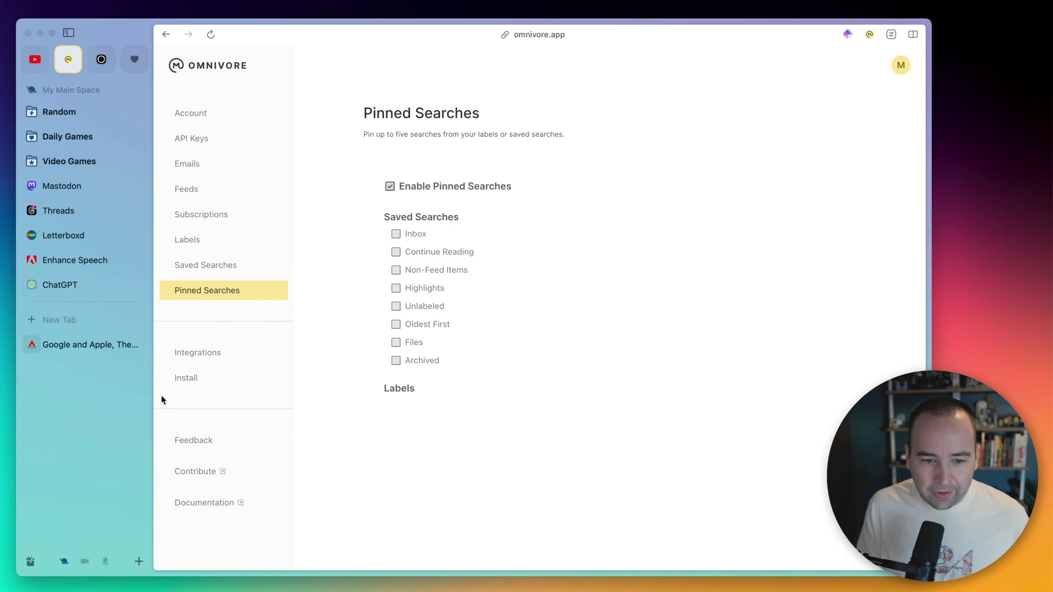
click(205, 353)
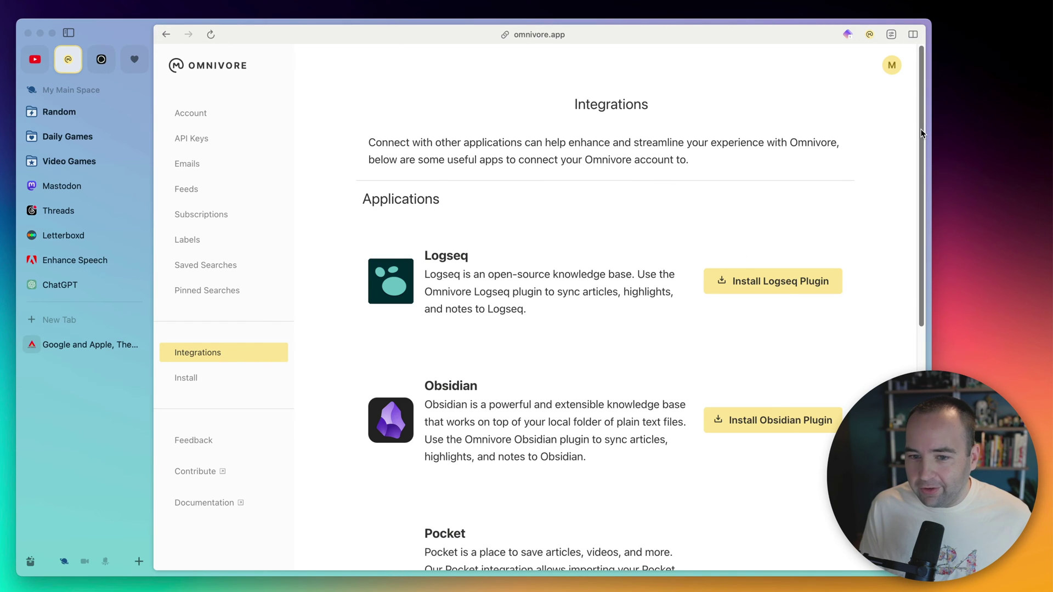
- Scroll through the Integrations page's Logseq, Obsidian and Pocket entries, then back to the top
drag(923, 137, 926, 206)
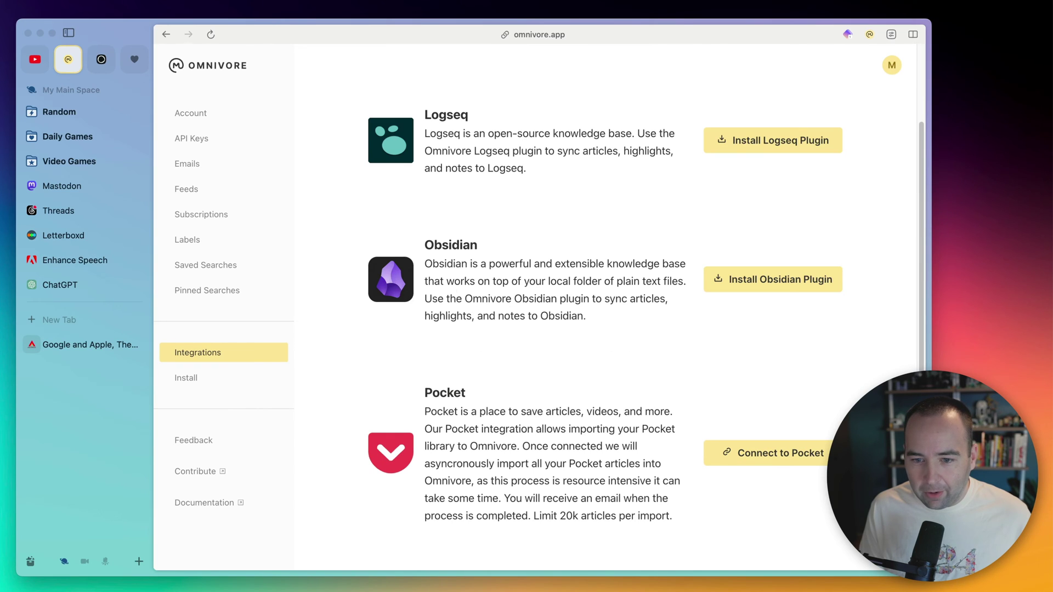
drag(427, 244, 500, 241)
click(501, 242)
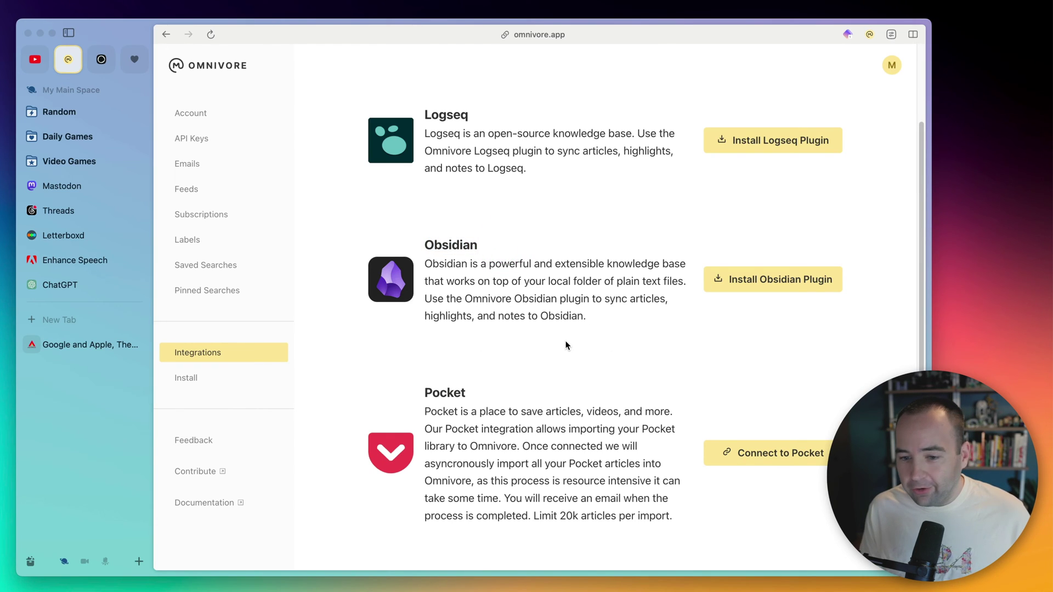
scroll(567, 344, down, 3)
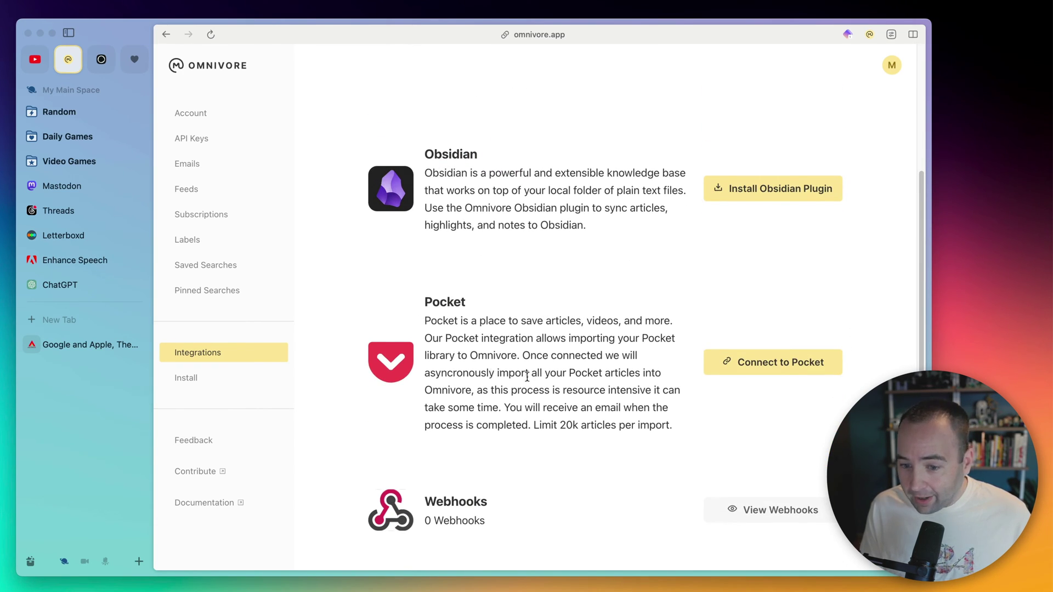
scroll(503, 324, down, 1)
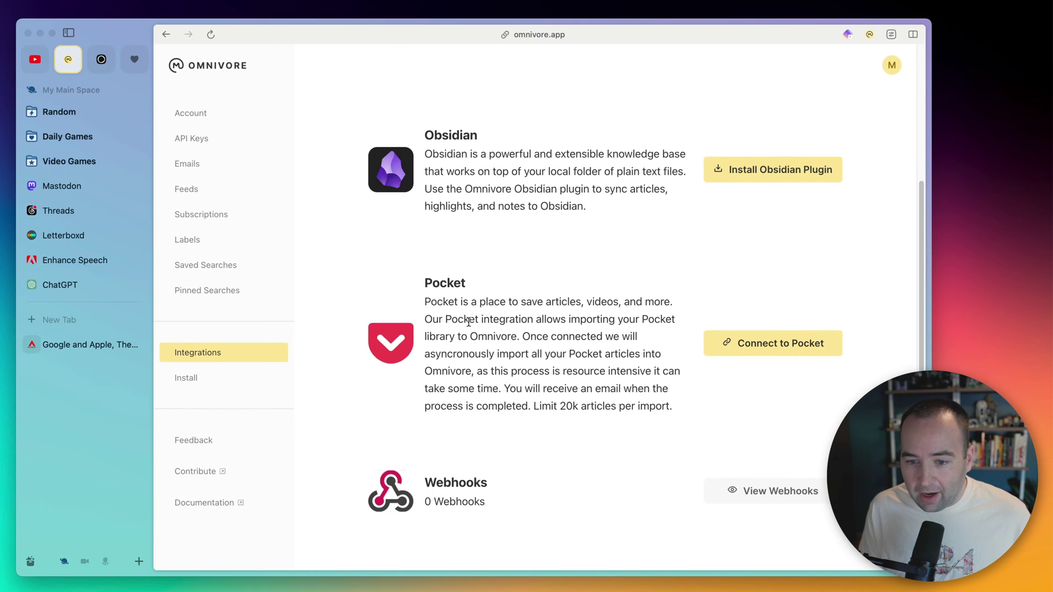
scroll(601, 391, down, 4)
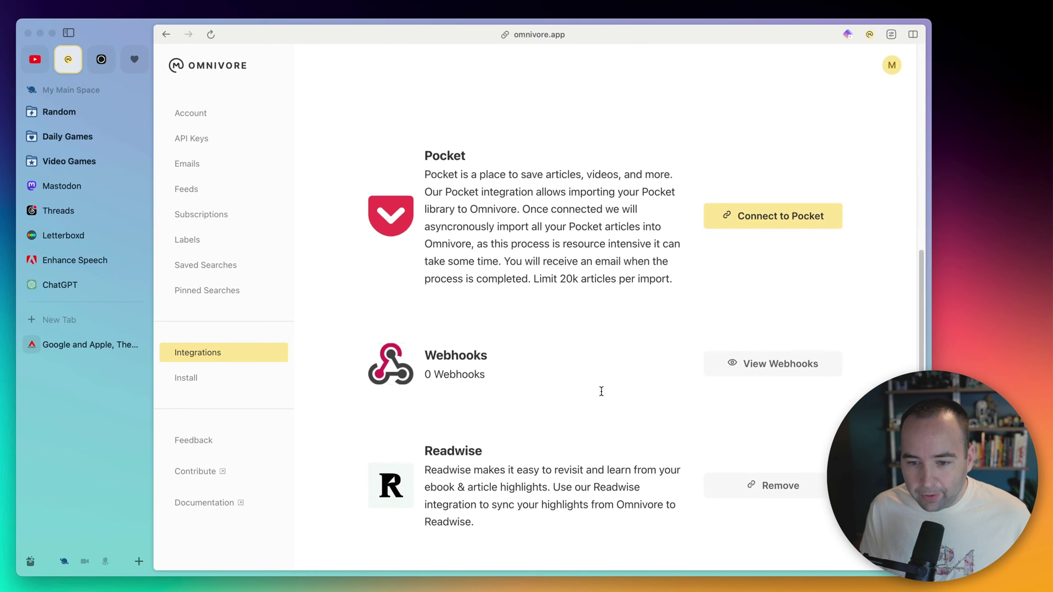
scroll(601, 391, down, 2)
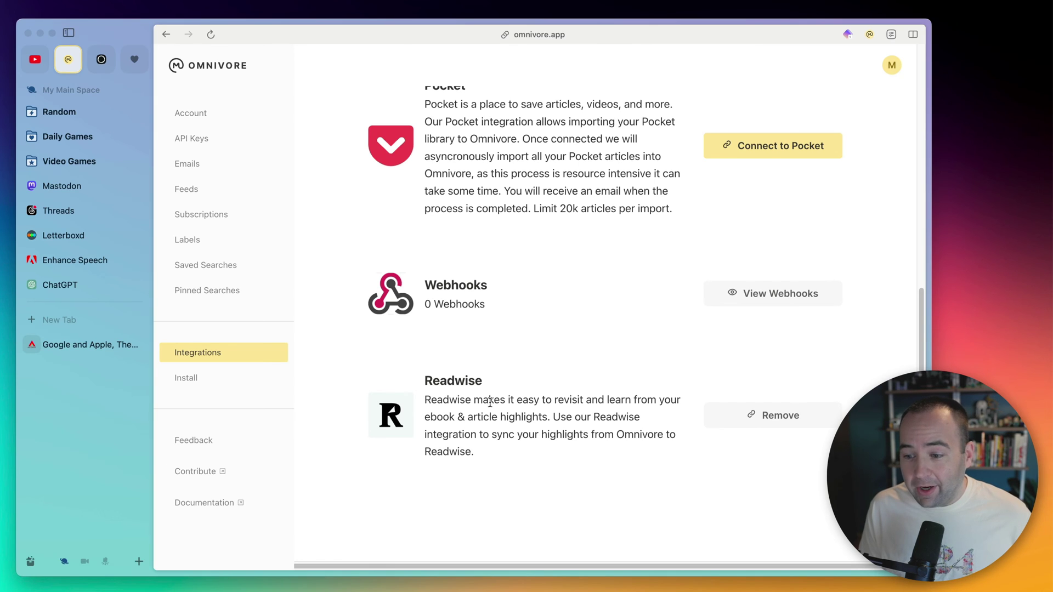
scroll(659, 421, up, 10)
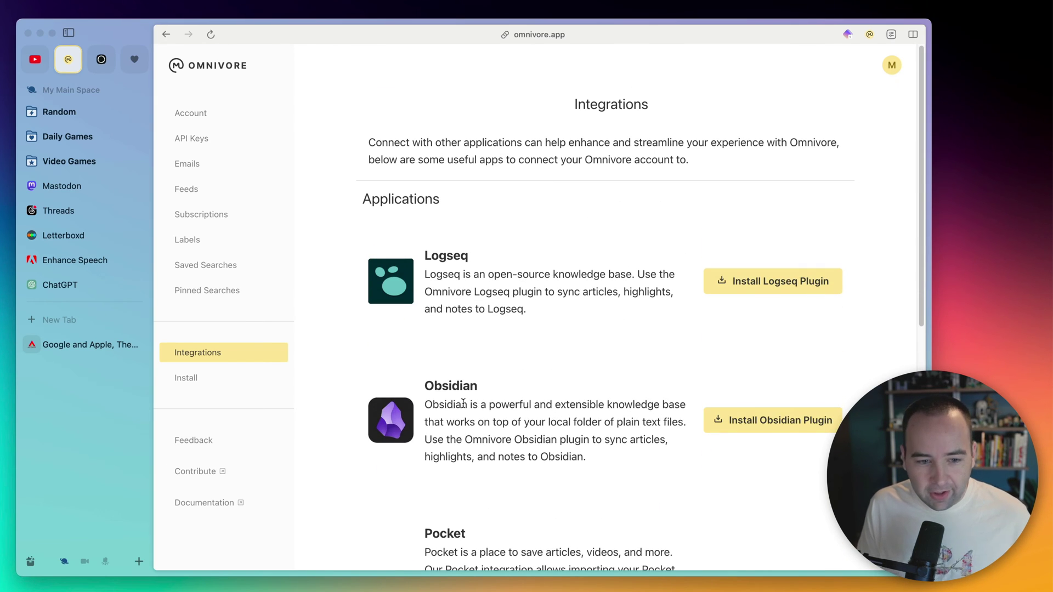
- Switch to Obsidian and browse several imported Omnivore notes, including the Ocarina of Time one
key(super+Tab)
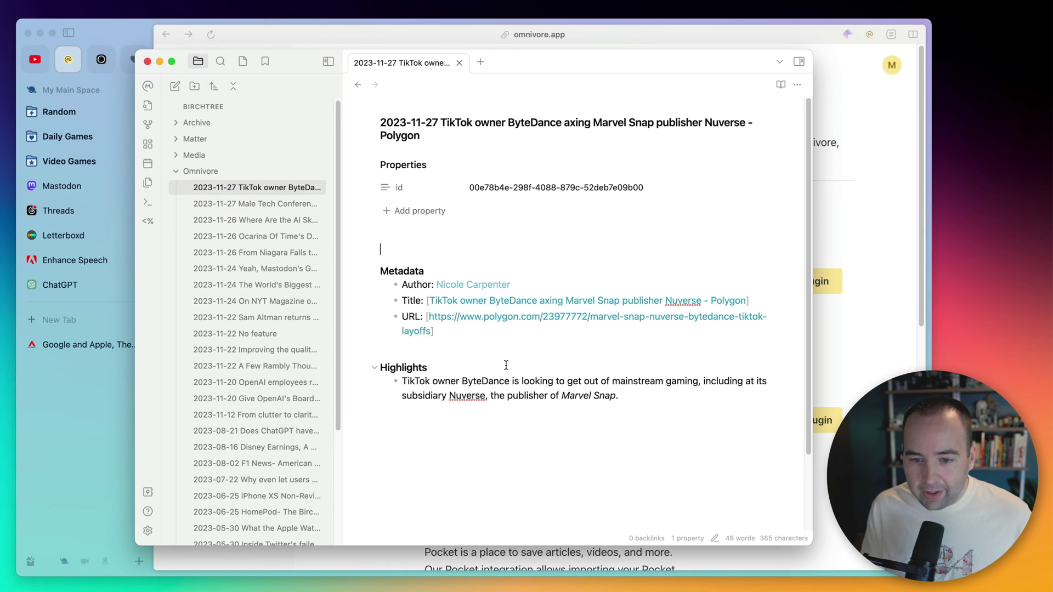
click(245, 277)
click(235, 332)
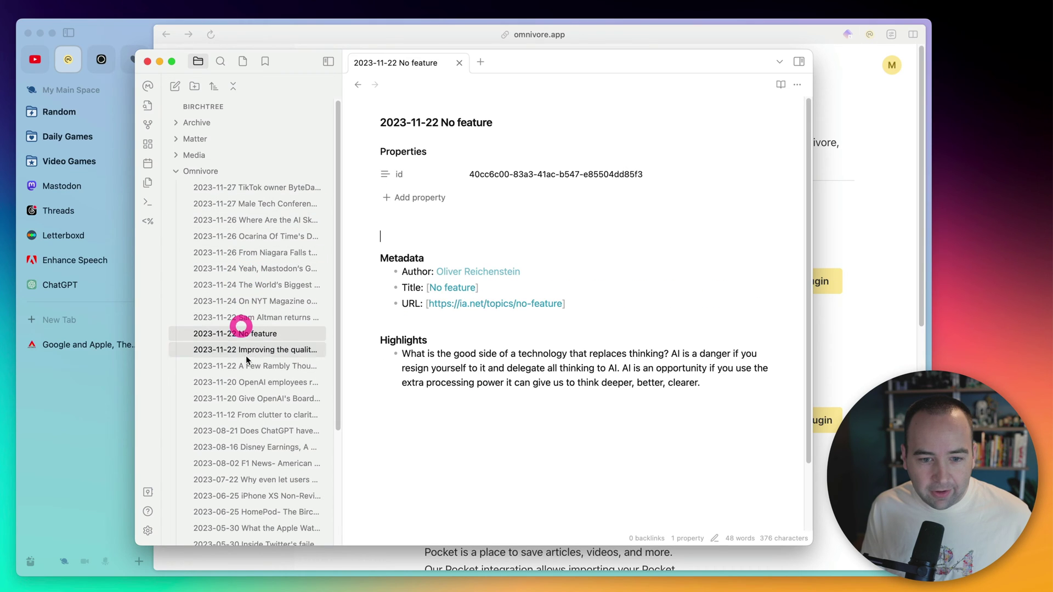
click(246, 365)
click(252, 284)
click(249, 234)
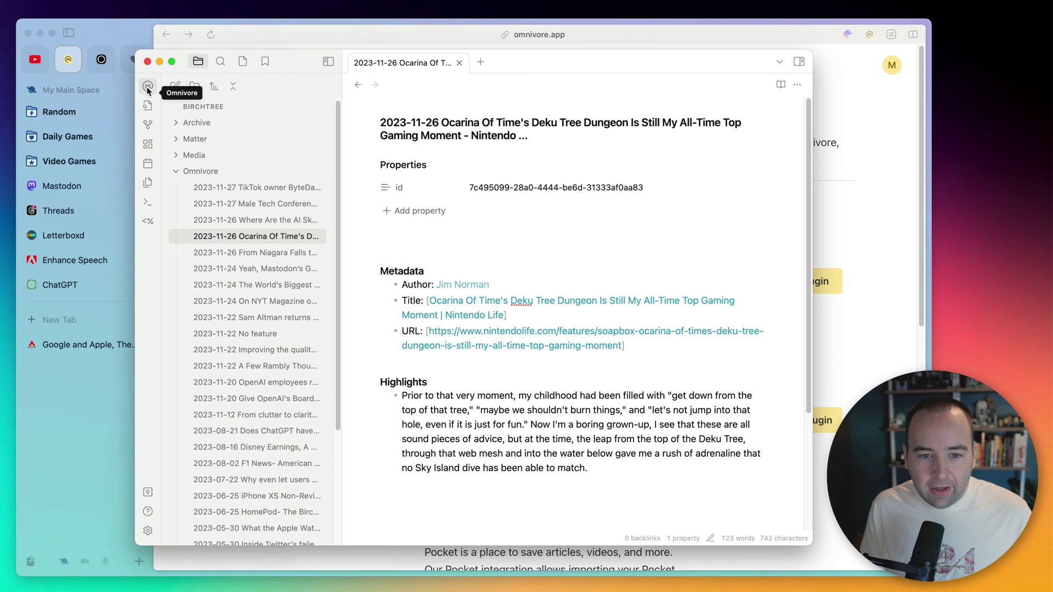
- After viewing the TikTok ByteDance note, sync Omnivore and open the new 2023-11-28 Google and Apple note
click(255, 188)
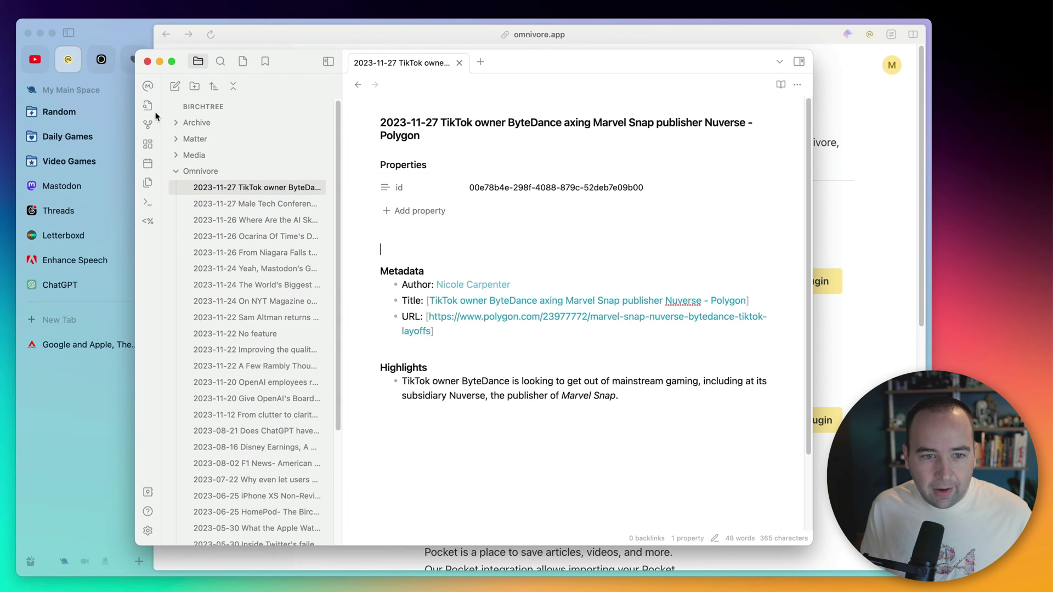
click(147, 87)
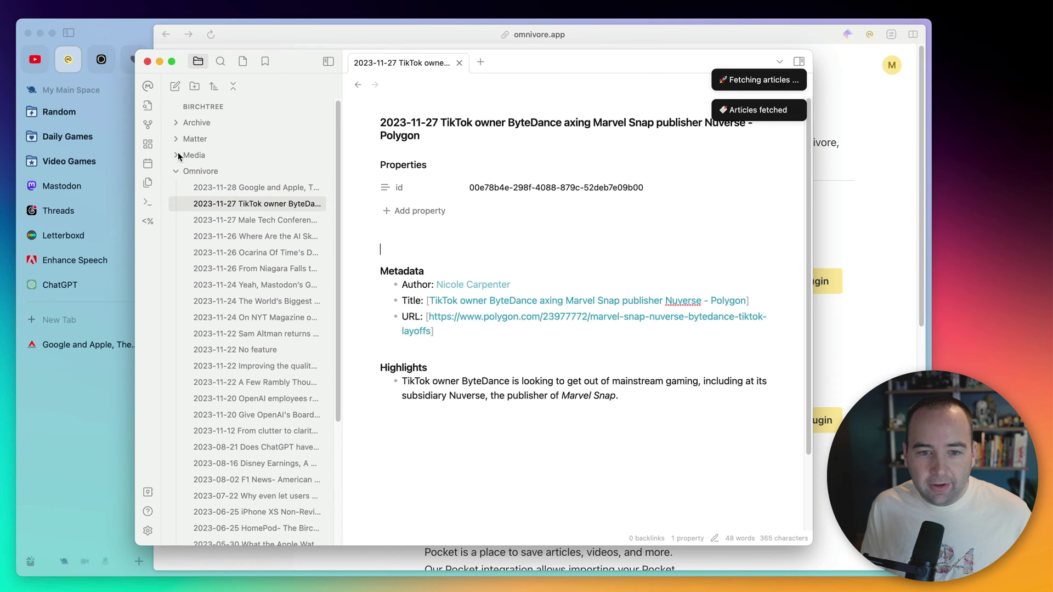
click(247, 189)
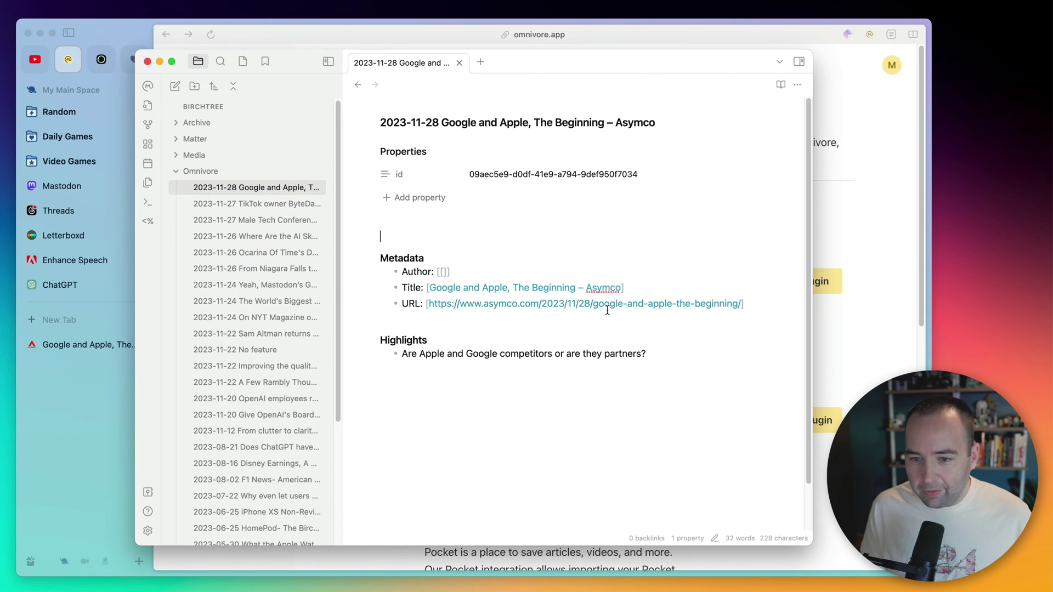
right_click(270, 188)
click(300, 328)
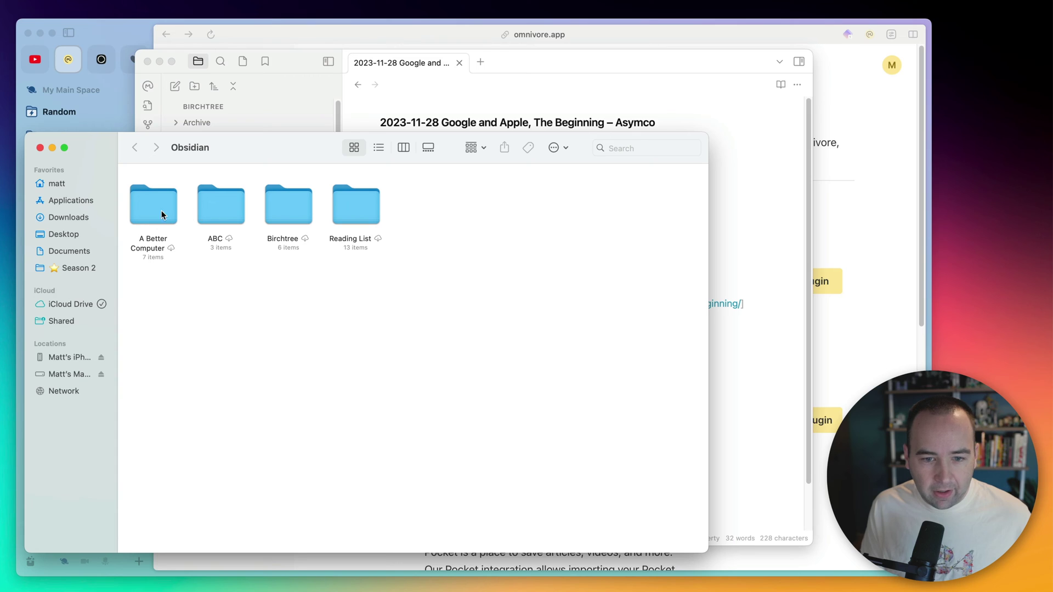
double_click(285, 209)
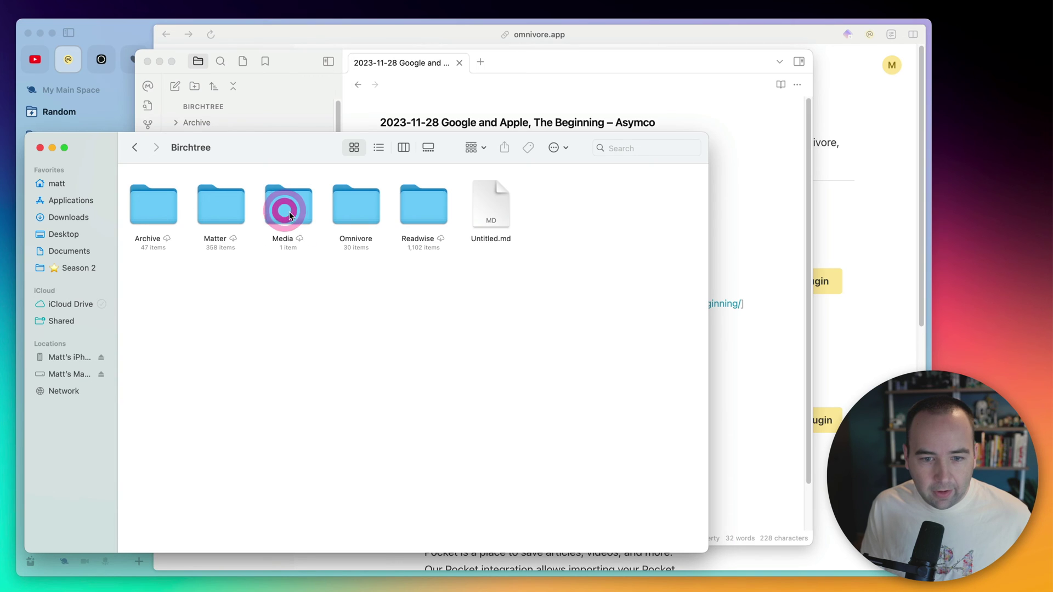
double_click(370, 213)
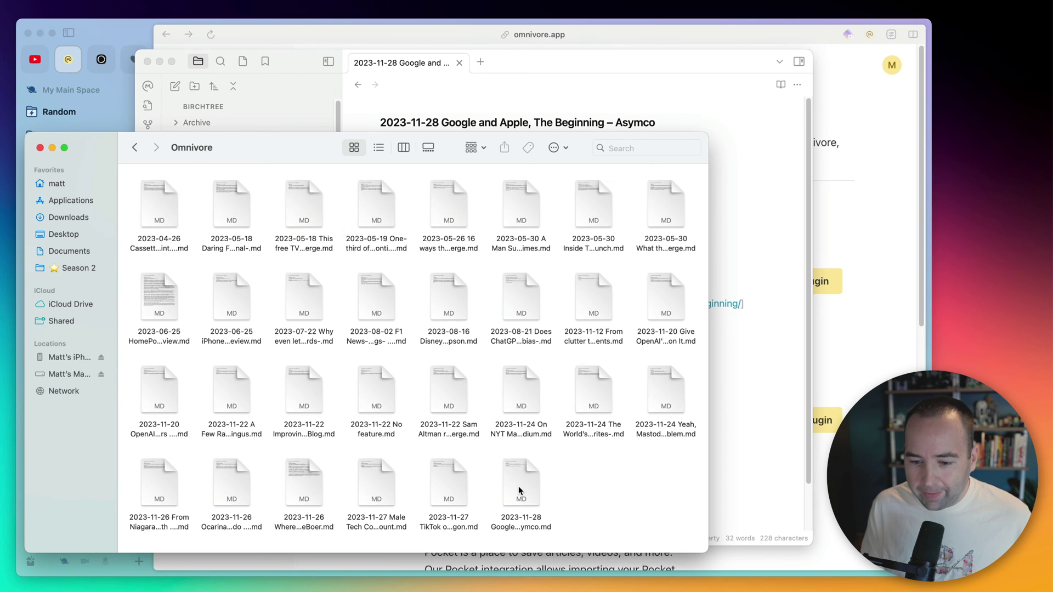
click(521, 483)
key(space)
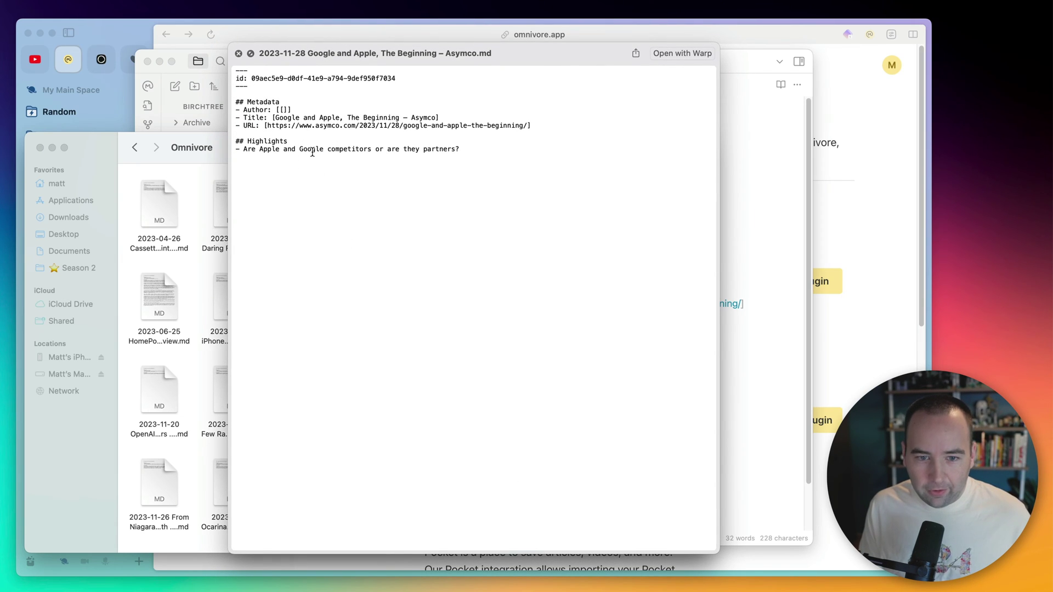
key(space)
click(279, 205)
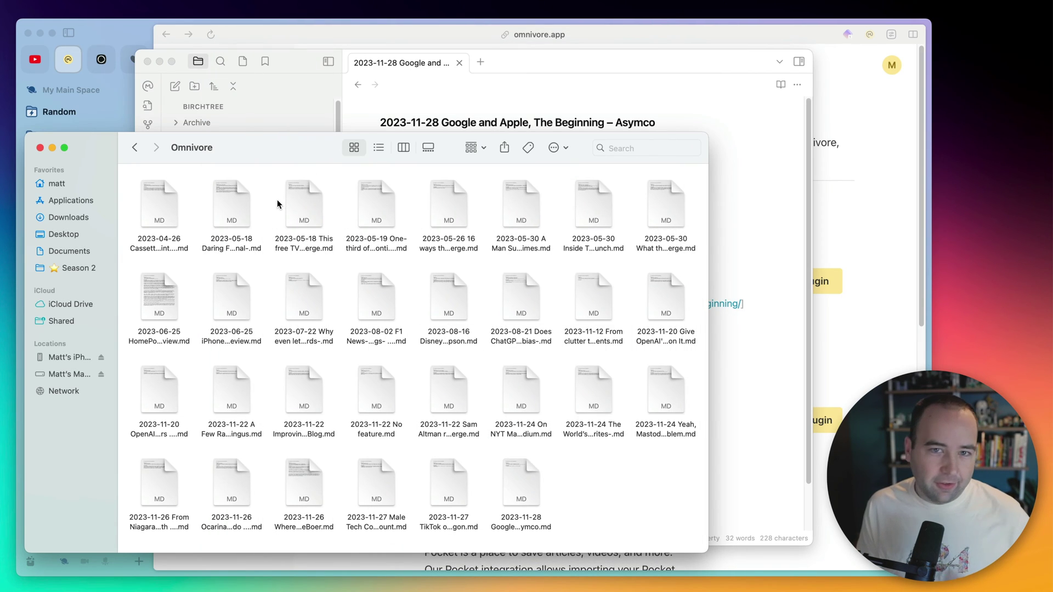
click(40, 147)
click(299, 67)
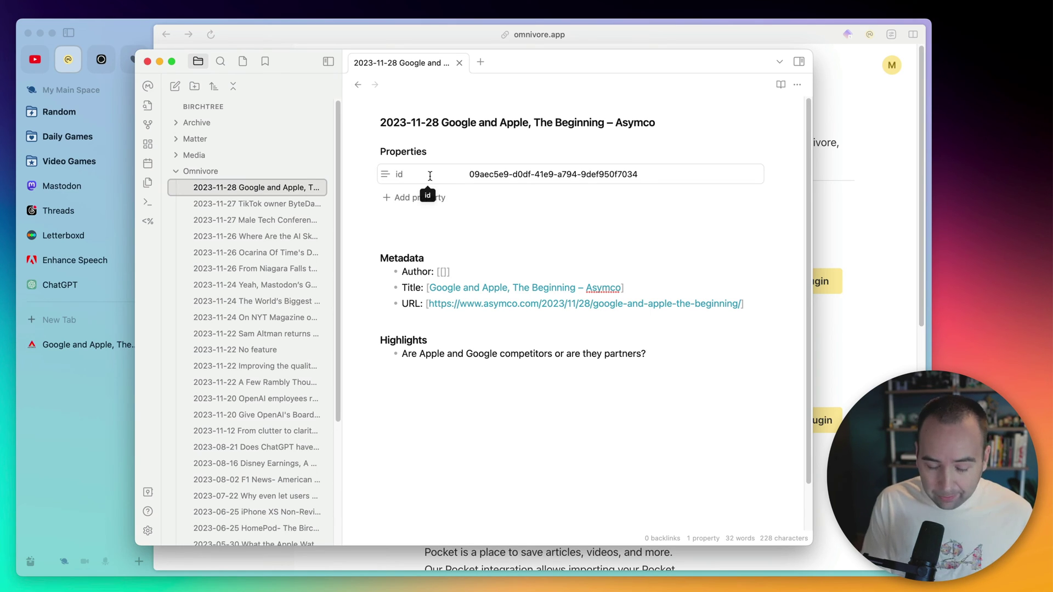
- Open Obsidian's settings to the Omnivore plugin options
key(super+comma)
scroll(212, 371, down, 5)
click(212, 432)
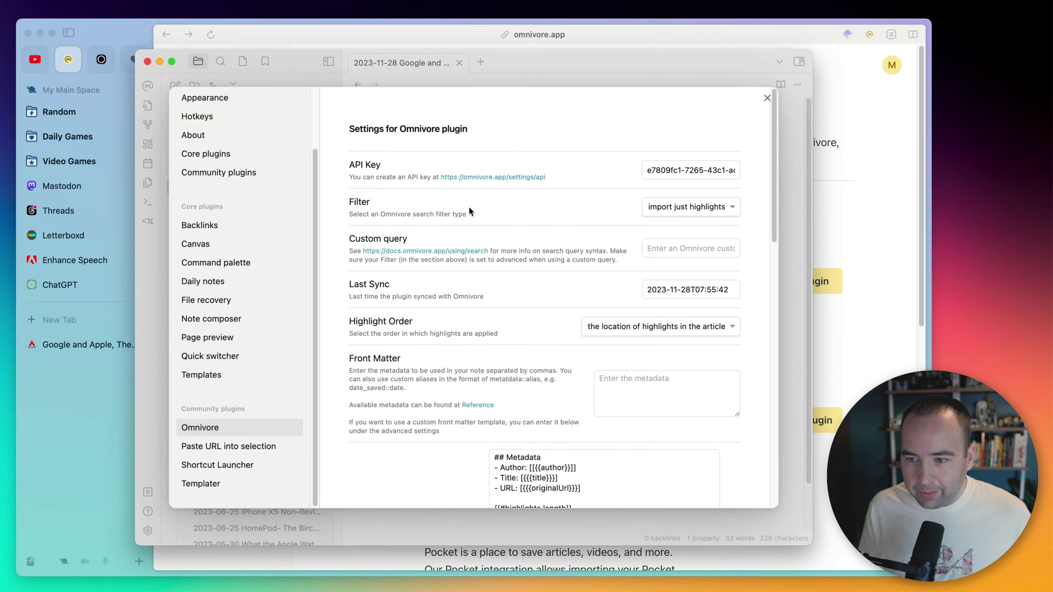
- Look up the Omnivore plugin in the Community plugins directory, then return to its settings
click(236, 176)
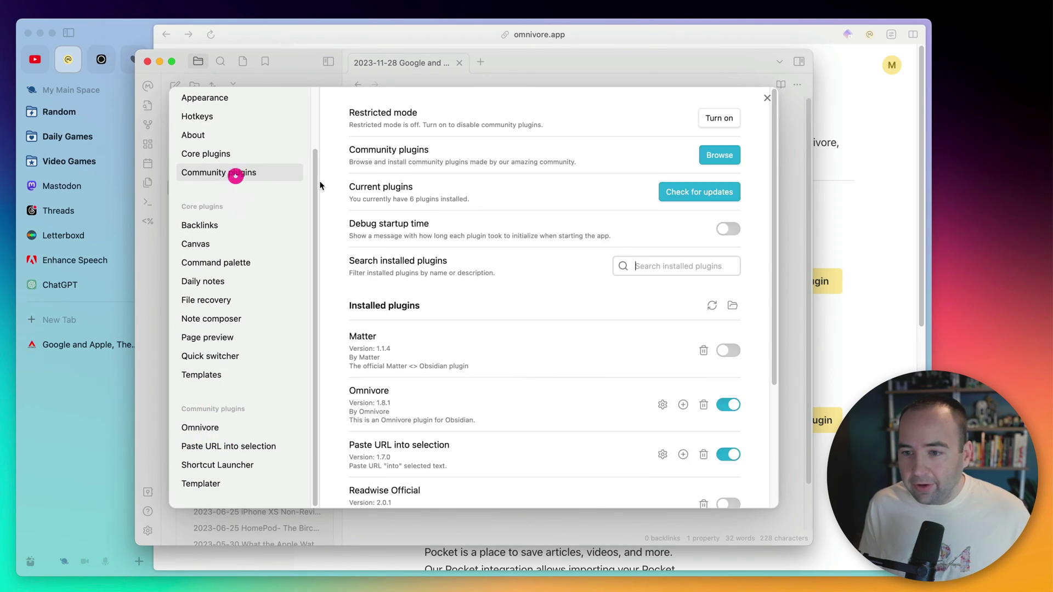
click(718, 156)
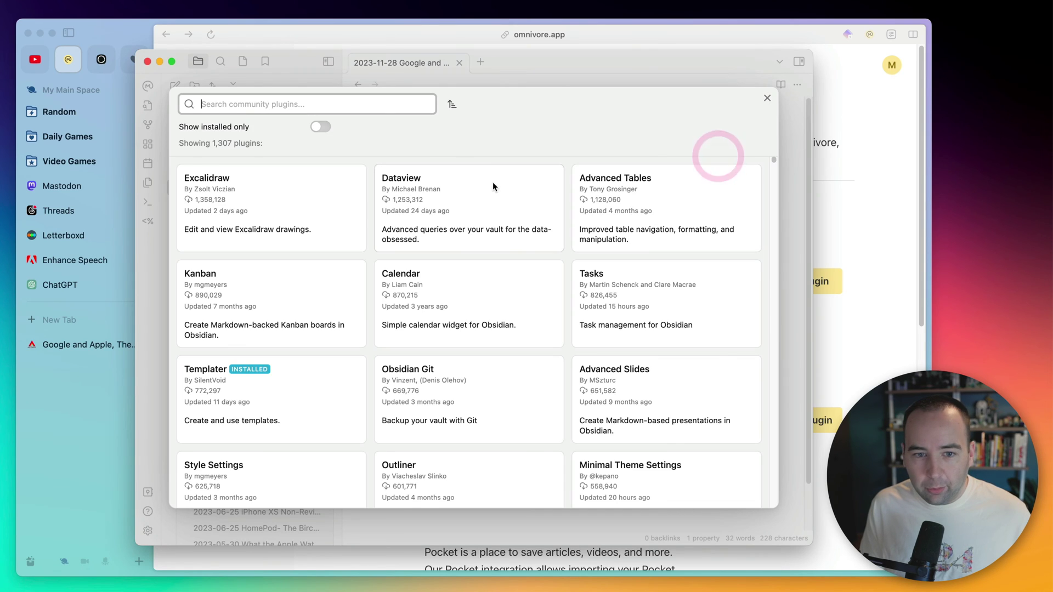
text(omnivore)
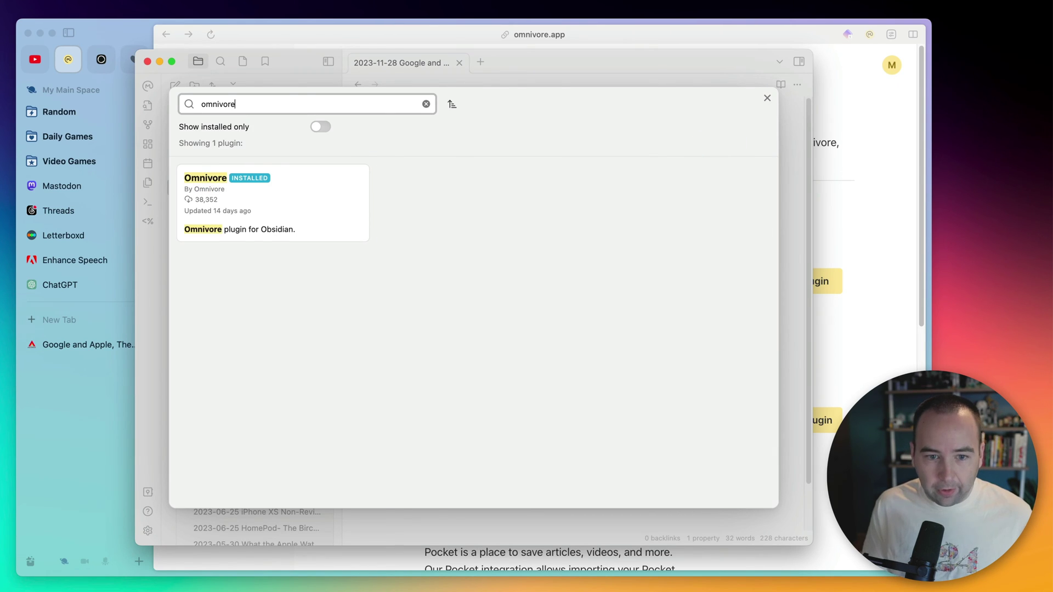
click(265, 197)
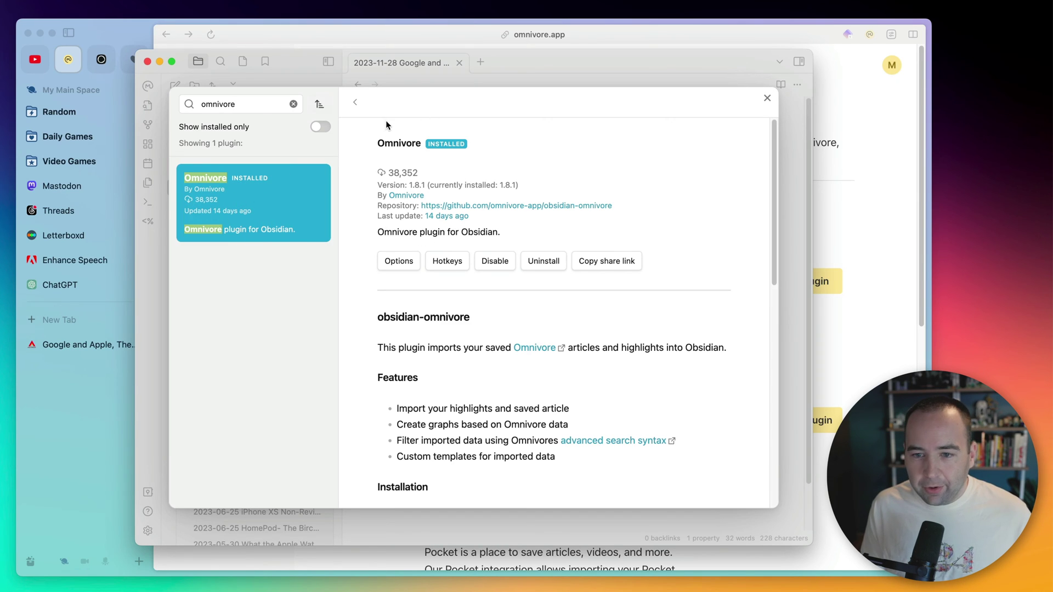
key(Escape)
key(Escape)
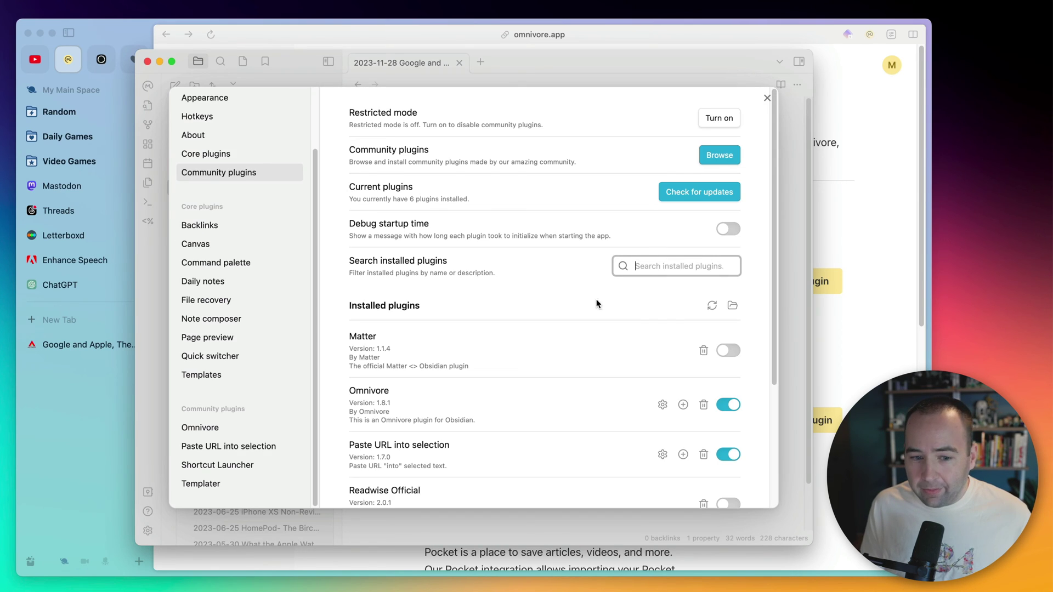
click(223, 426)
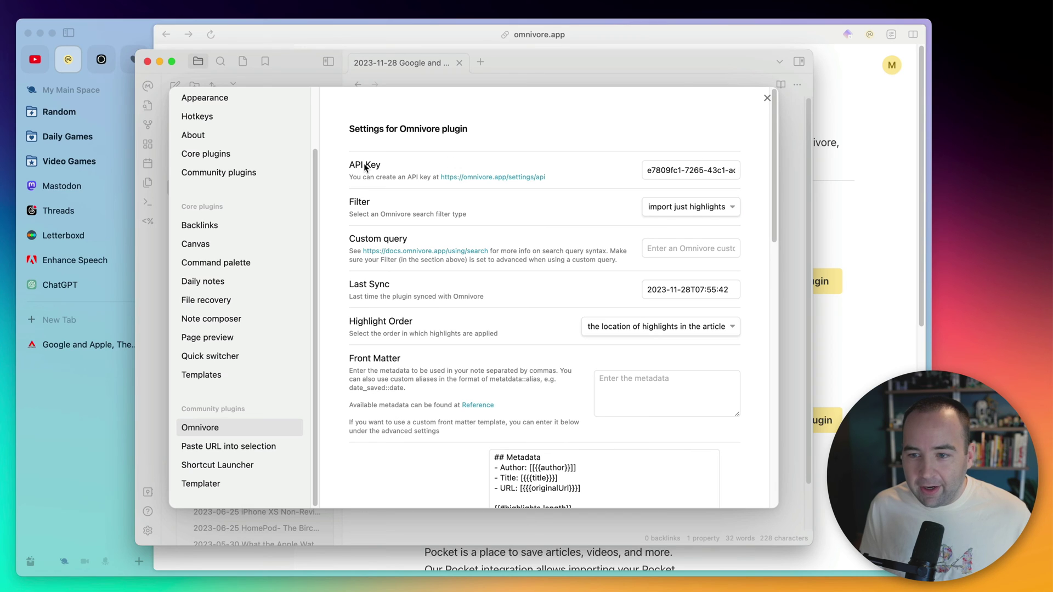
- On Omnivore's API Keys page, delete the Test for Video key, then switch back to Obsidian
click(846, 161)
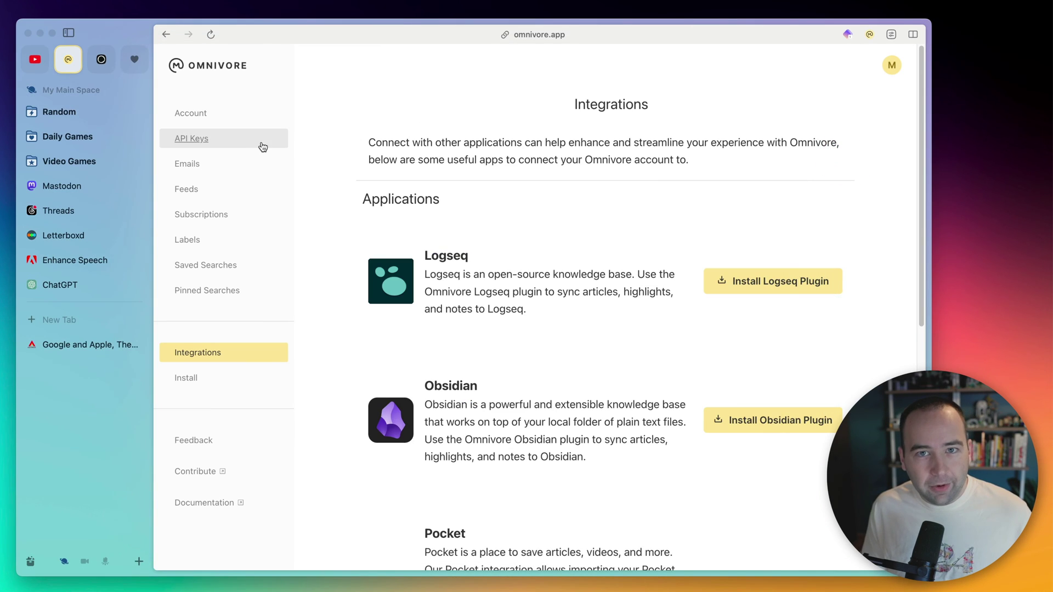
click(193, 140)
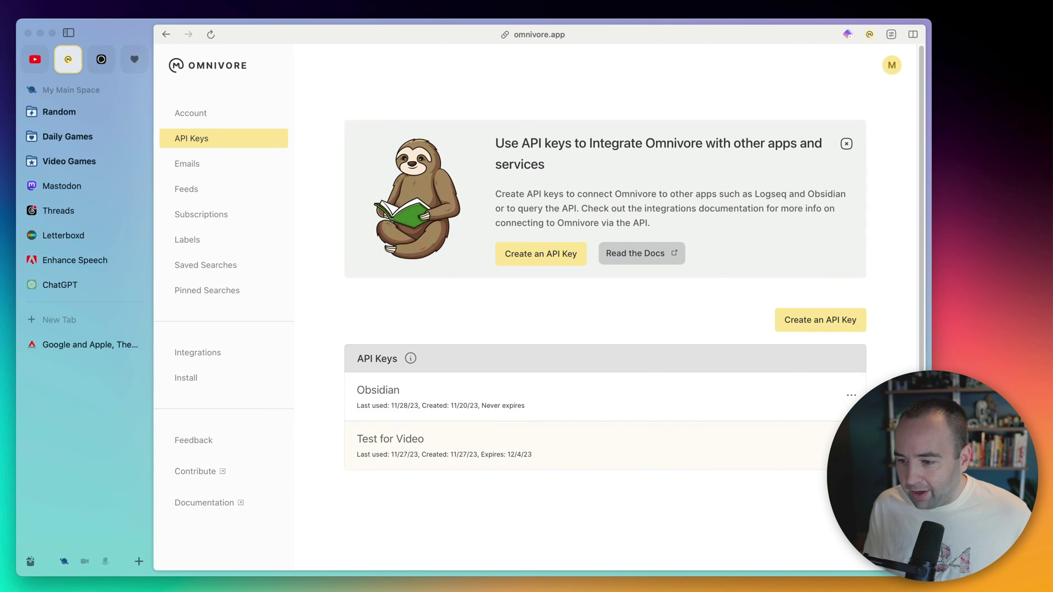
click(851, 445)
click(790, 471)
click(560, 331)
key(super+Tab)
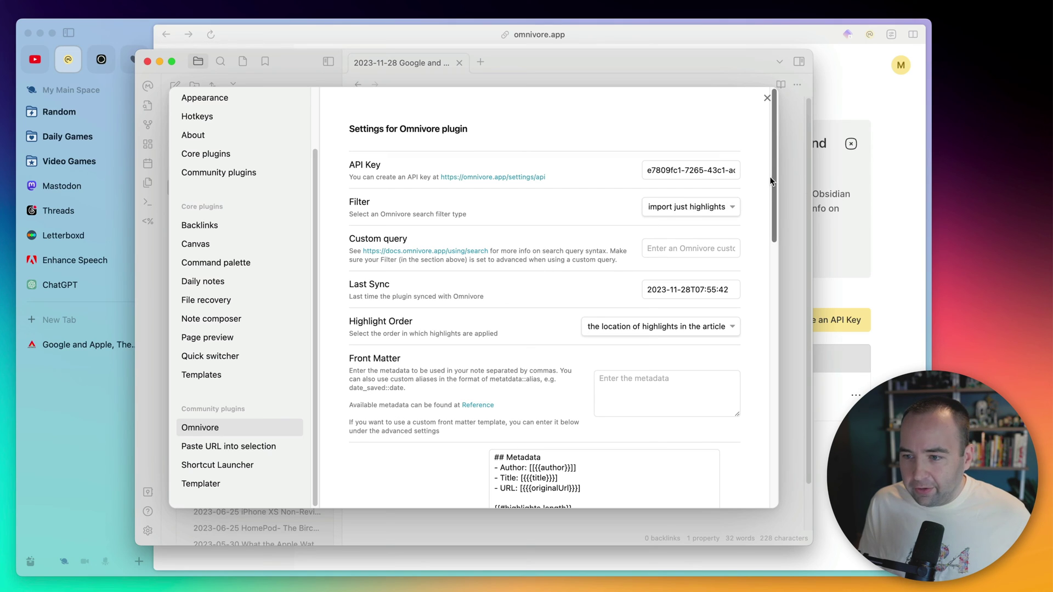
- Reset the Article Template to default, then paste the custom Metadata and Highlights template back
drag(774, 179, 774, 264)
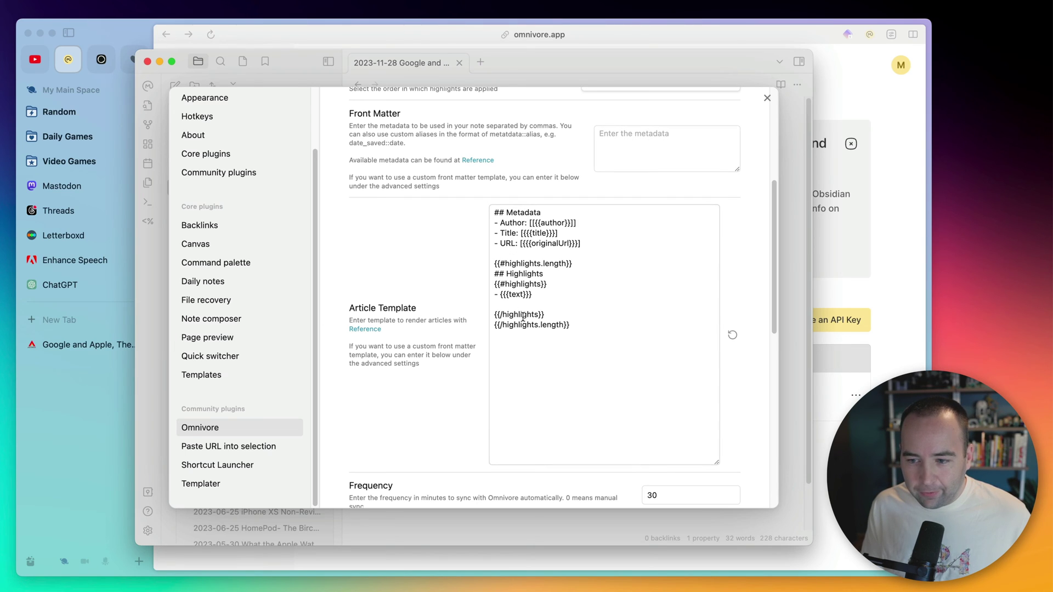
click(582, 334)
key(super+a)
key(super+c)
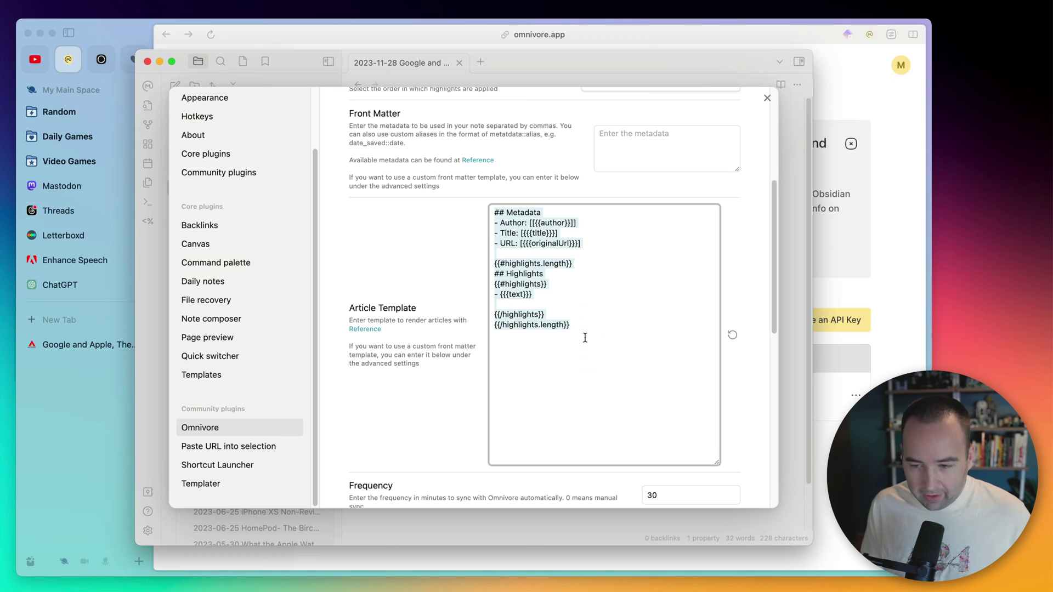
click(732, 334)
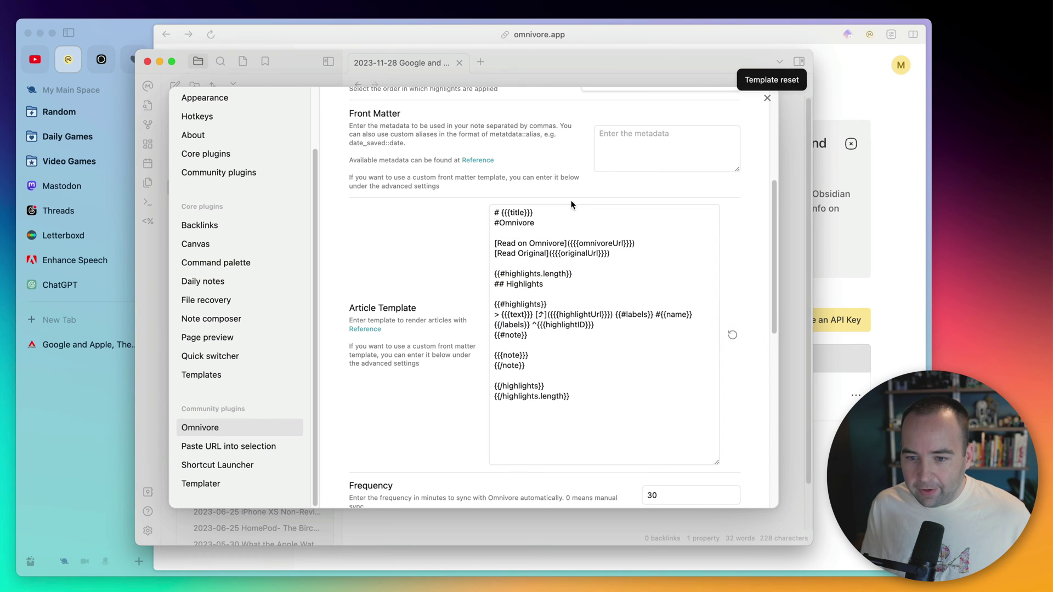
click(578, 343)
key(super+a)
key(super+v)
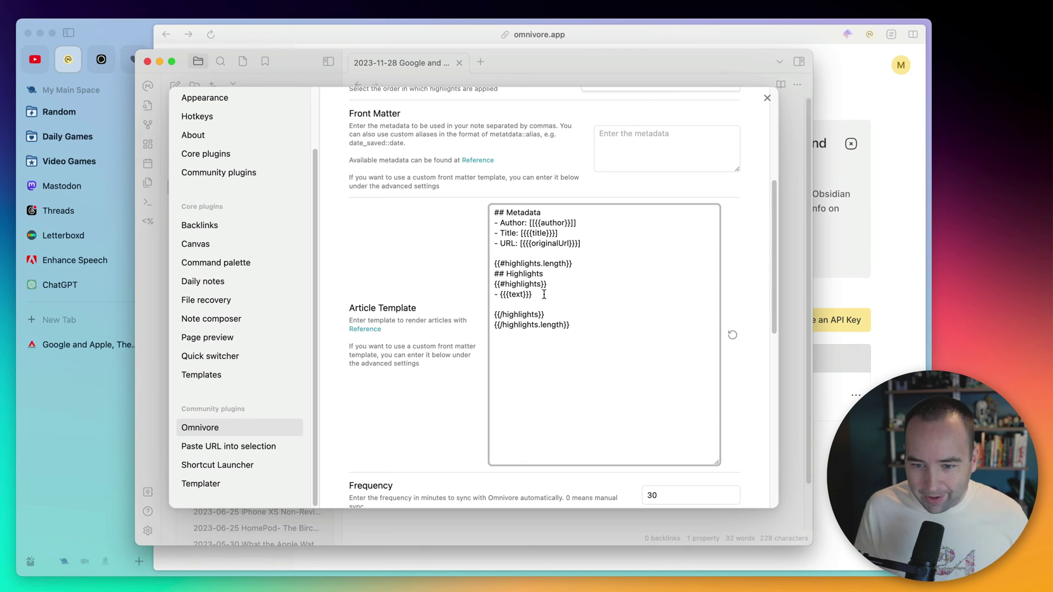
- Expand the plugin's Advanced Settings for review, then close settings to show the synced note
scroll(445, 245, down, 10)
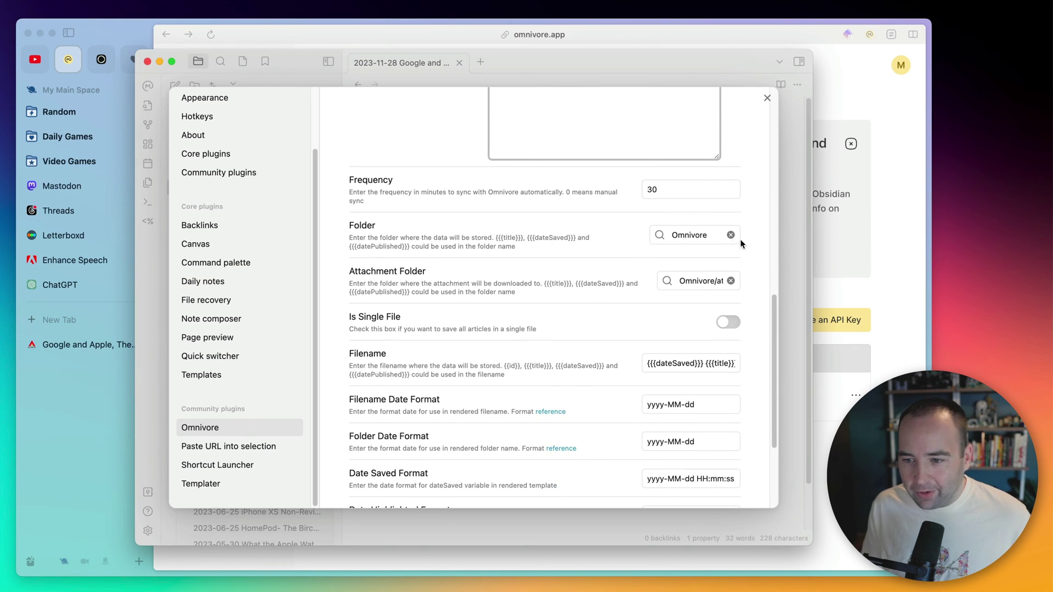
scroll(573, 345, down, 5)
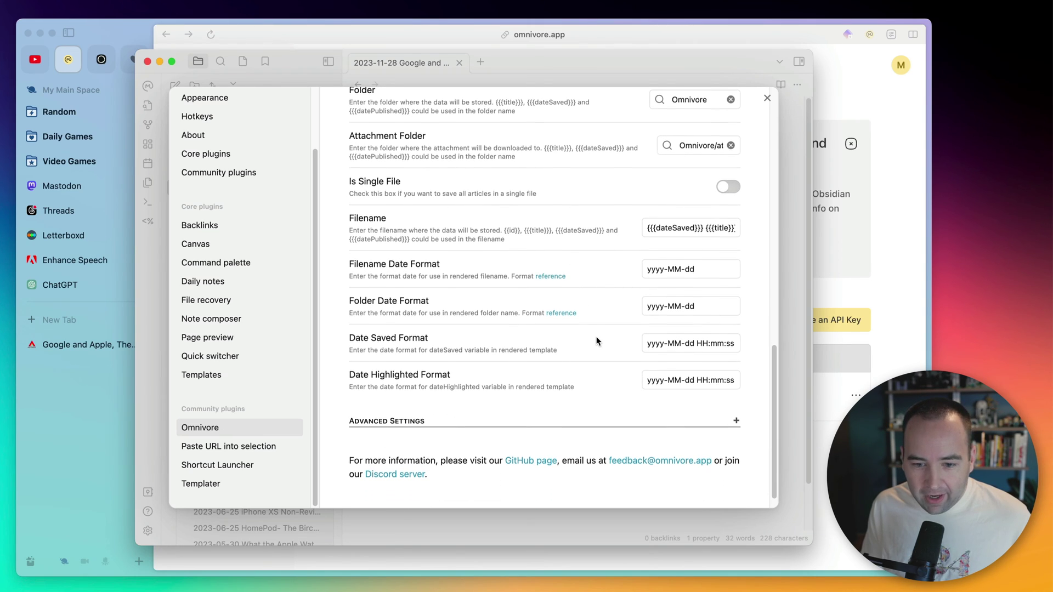
scroll(597, 340, down, 1)
click(733, 402)
scroll(530, 403, down, 5)
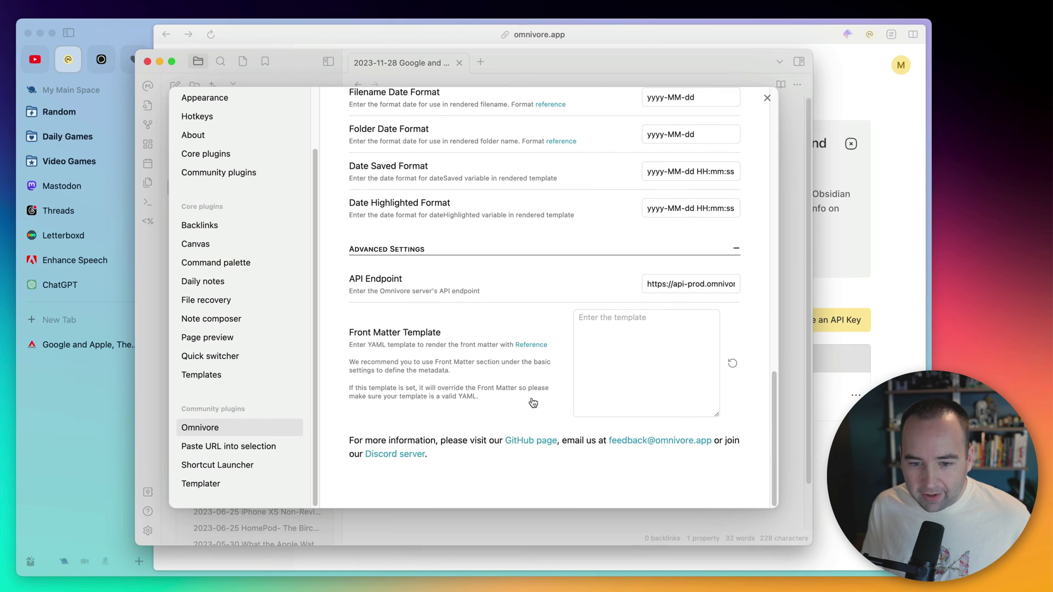
scroll(532, 403, up, 7)
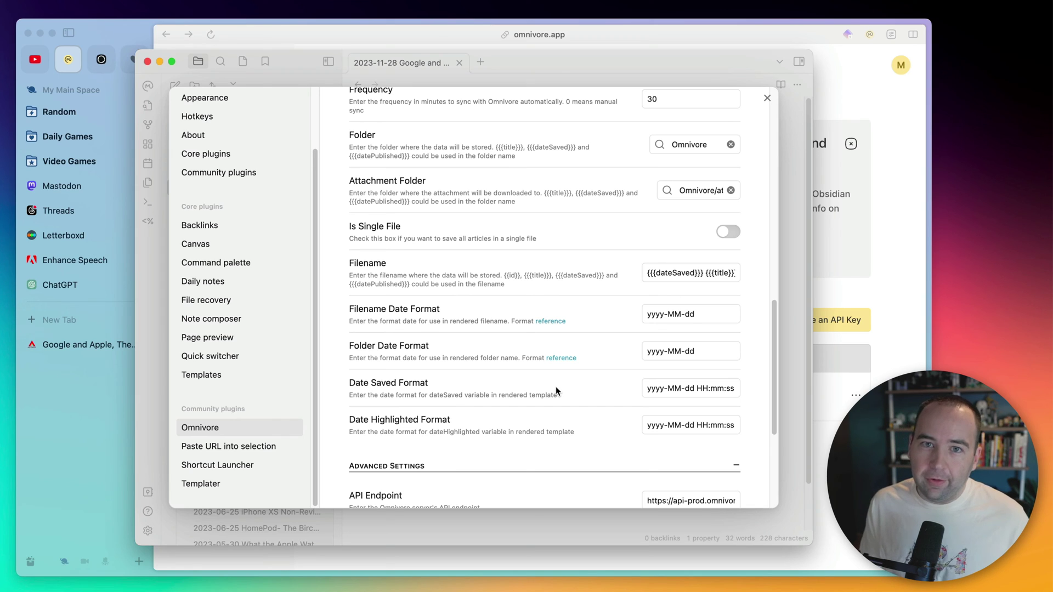
key(Escape)
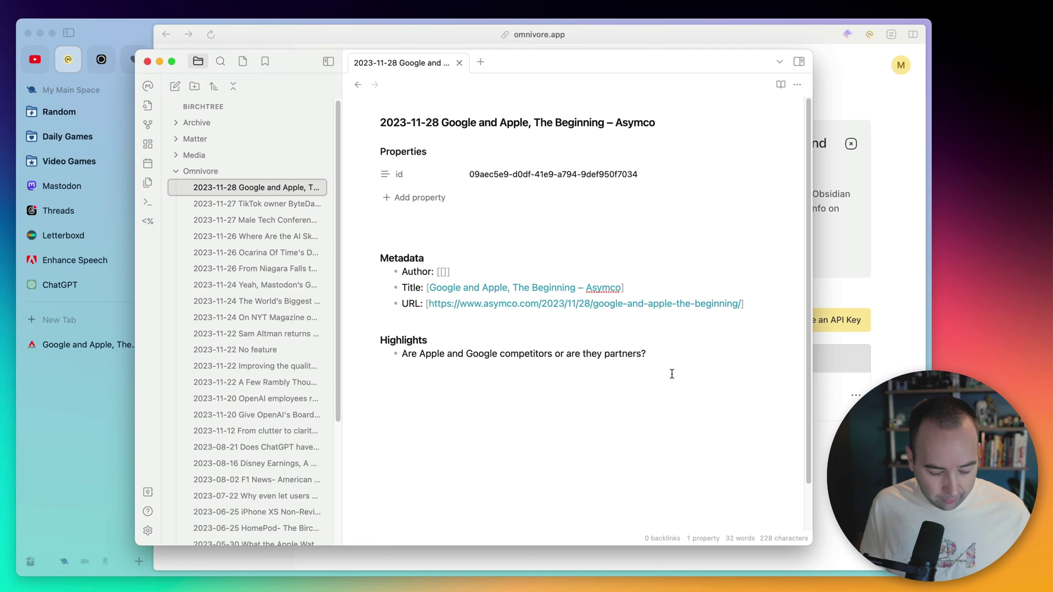
- Leave Obsidian, open the original Google and Apple, The Beginning article, then switch applications
key(super+Tab)
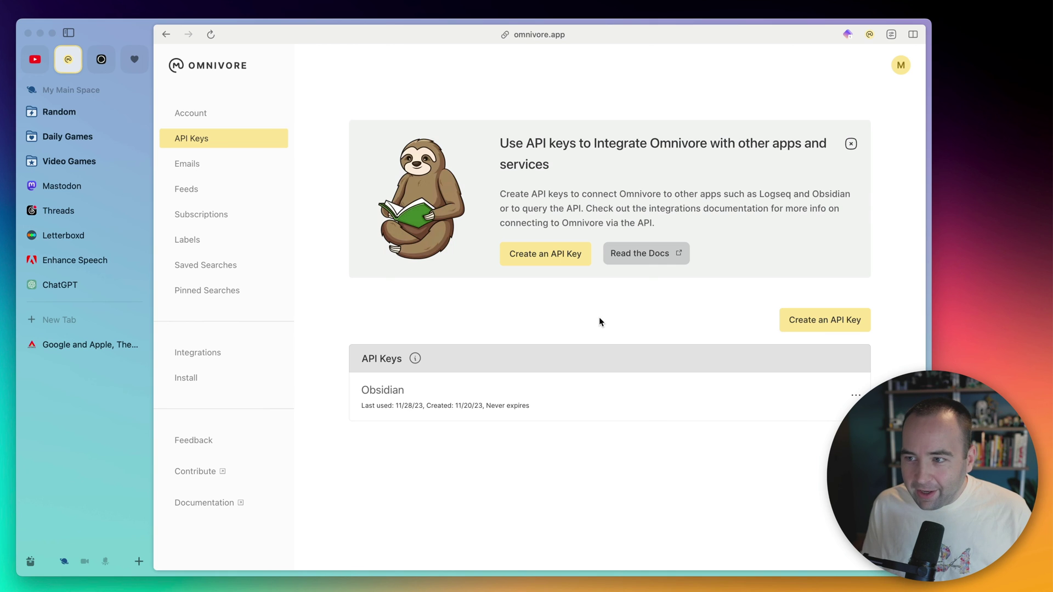
click(90, 344)
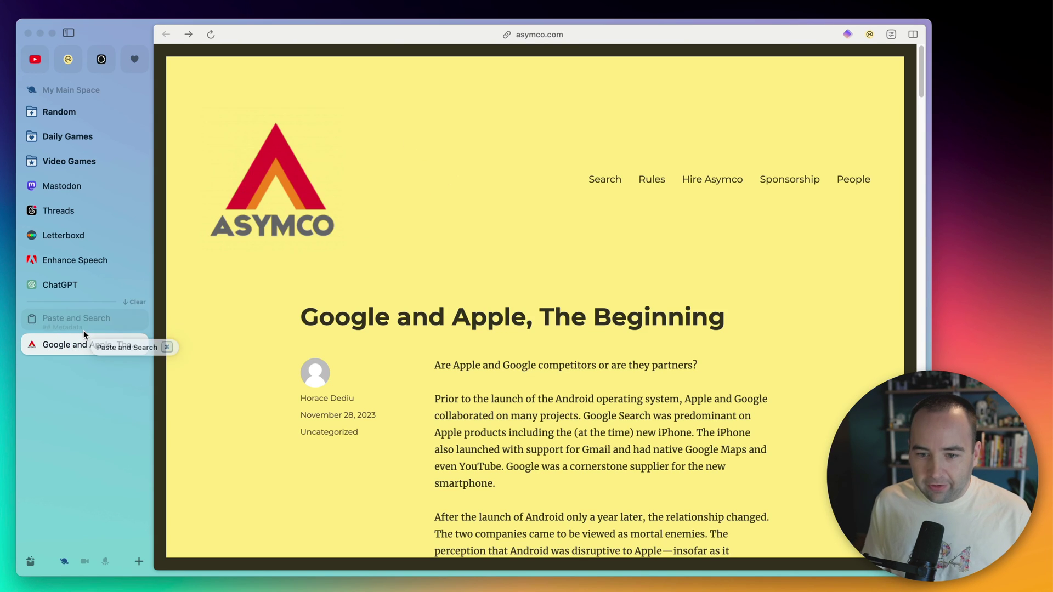
key(super+Tab)
key(super+Tab)
key(super+Tab)
key(super+Tab)
key(super+Tab)
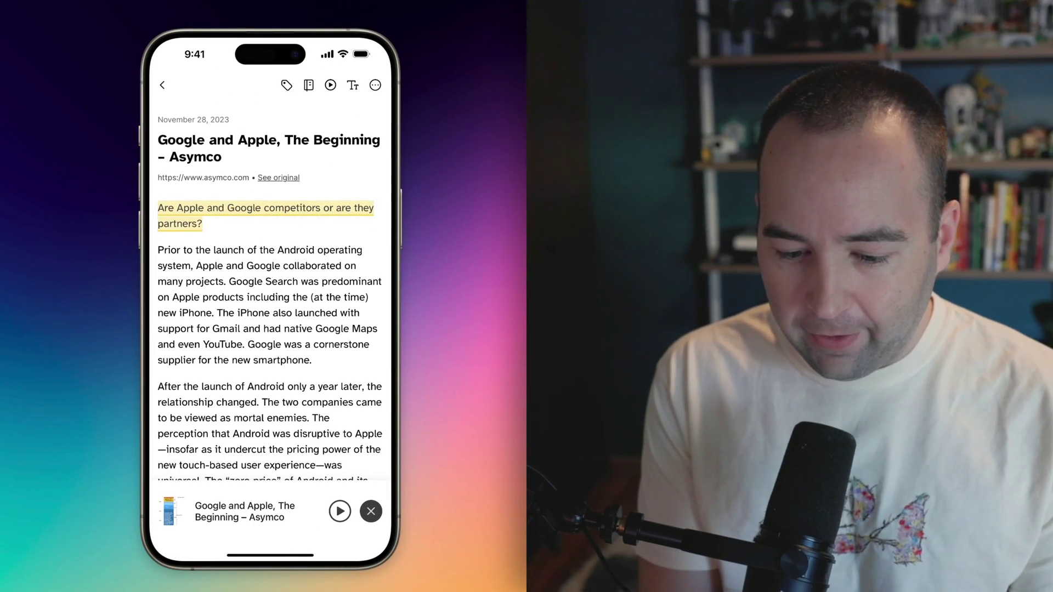
- Scroll through the Google and Apple article on iPhone and back up
scroll(270, 275, down, 3)
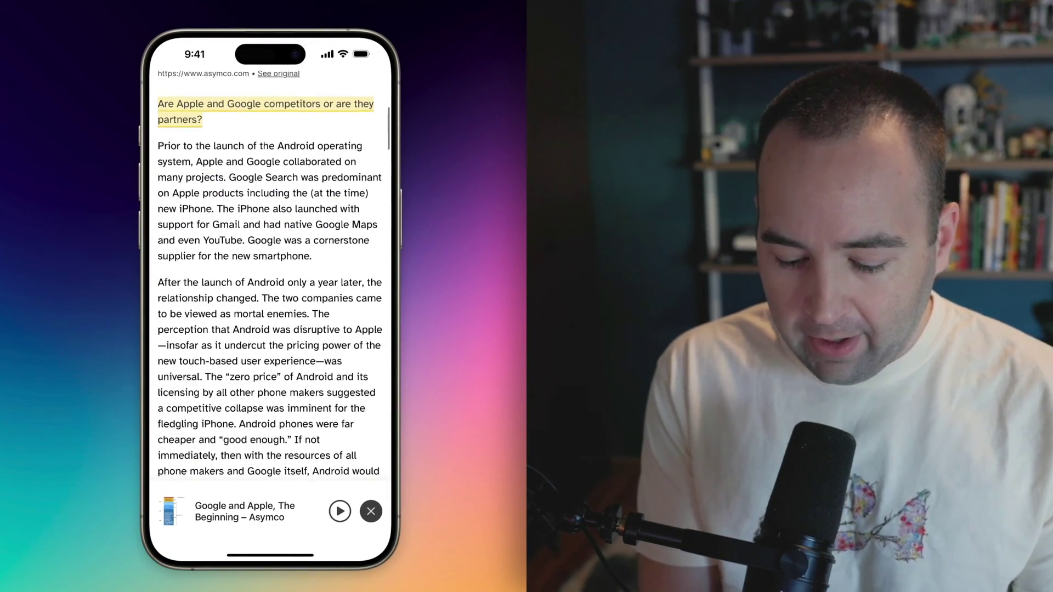
scroll(270, 275, down, 10)
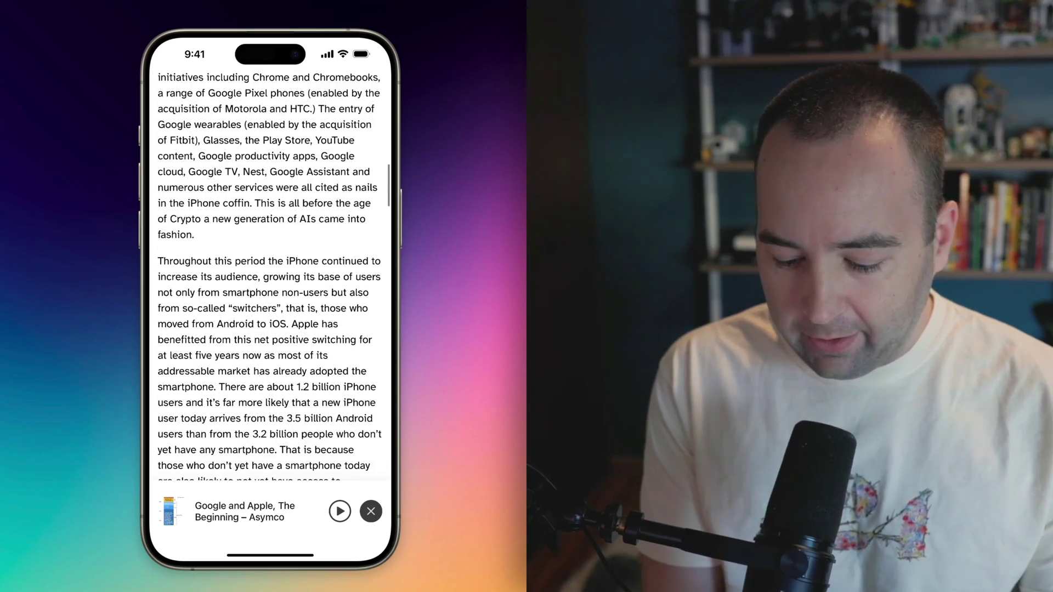
scroll(270, 302, down, 3)
scroll(270, 302, down, 15)
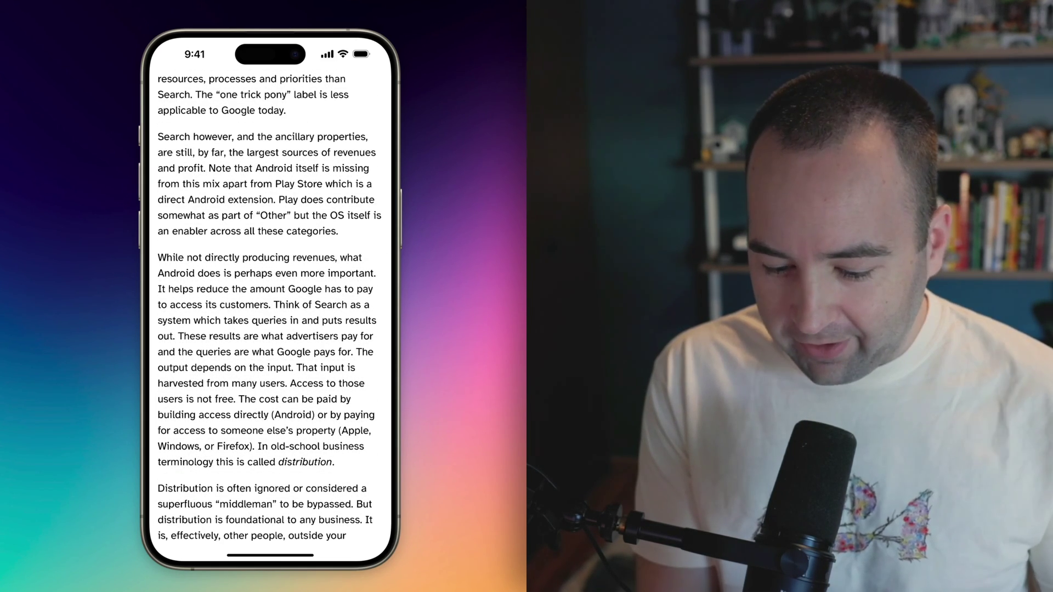
scroll(270, 307, up, 10)
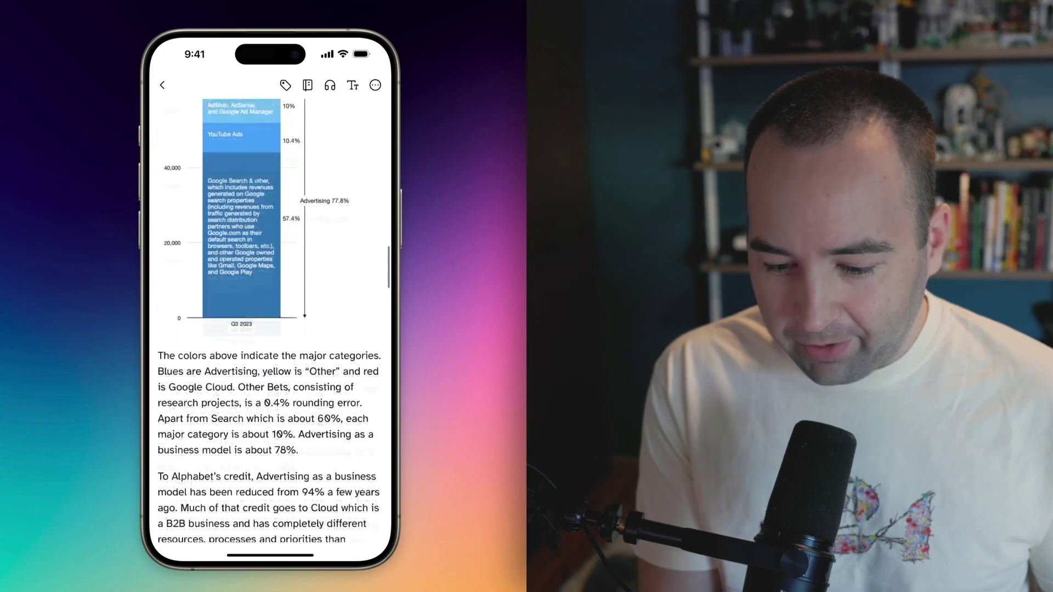
scroll(270, 307, up, 4)
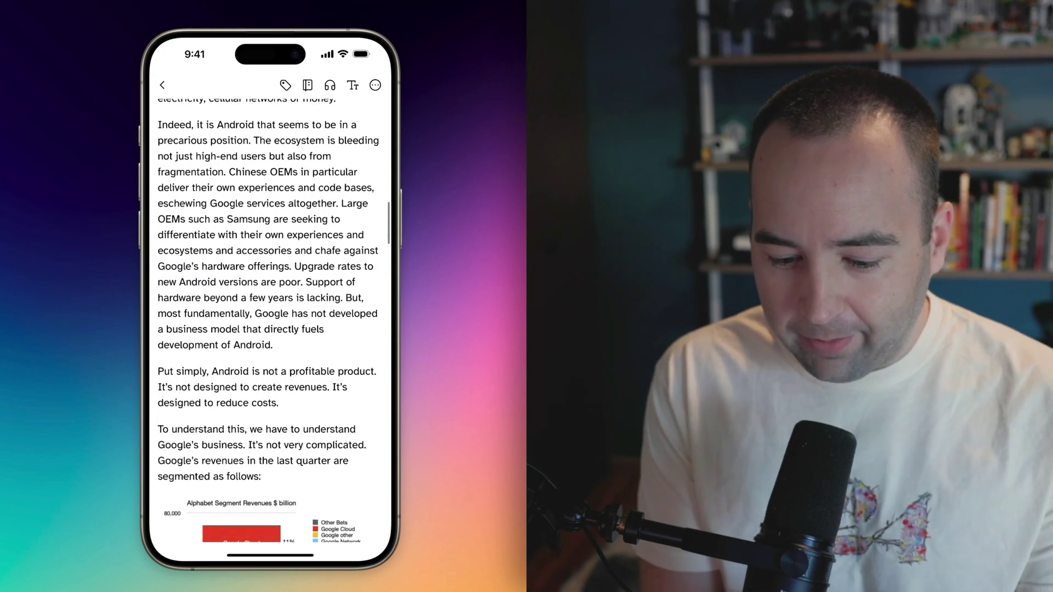
- Review the article's extra actions menu, then return to the Inbox showing it 100% read
click(375, 85)
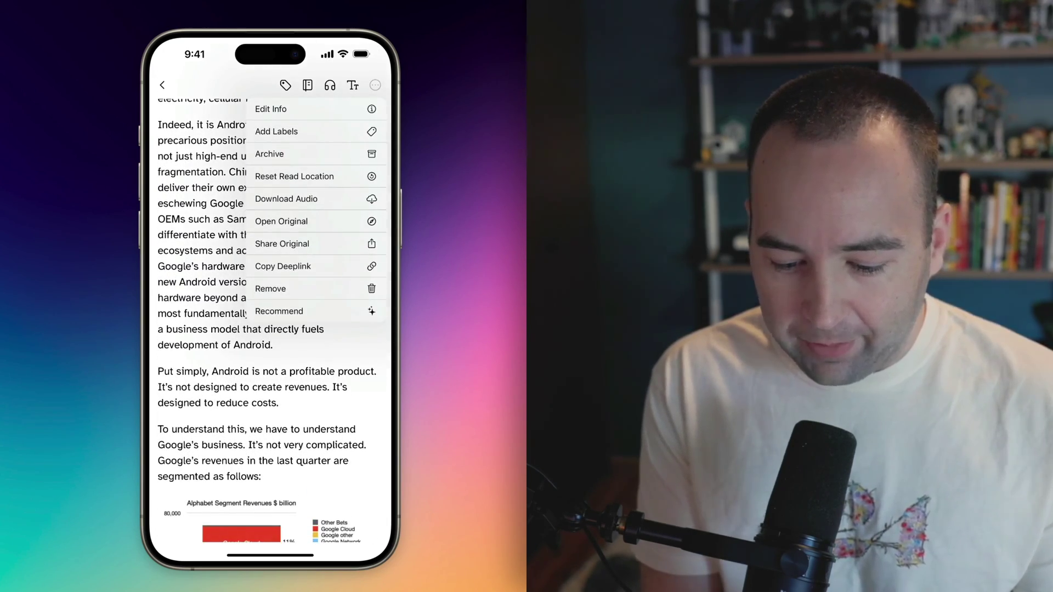
scroll(270, 308, down, 20)
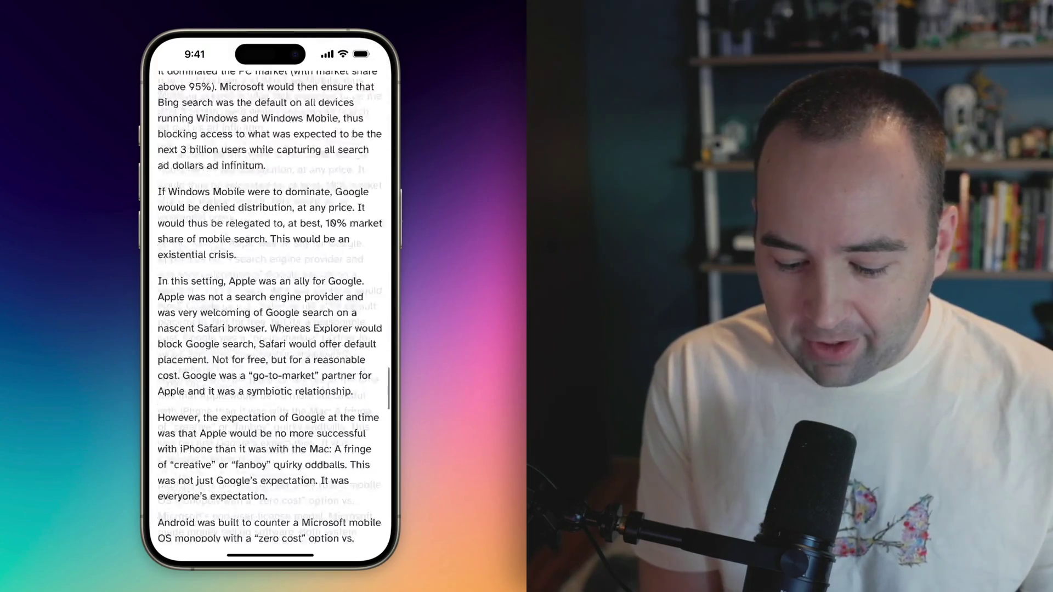
scroll(270, 308, down, 20)
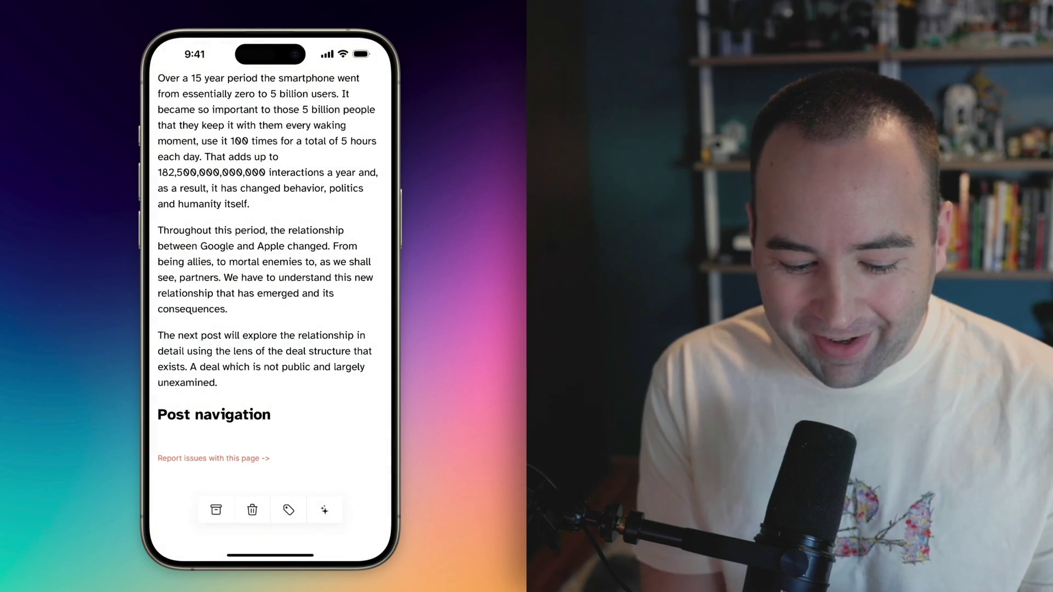
scroll(270, 307, up, 15)
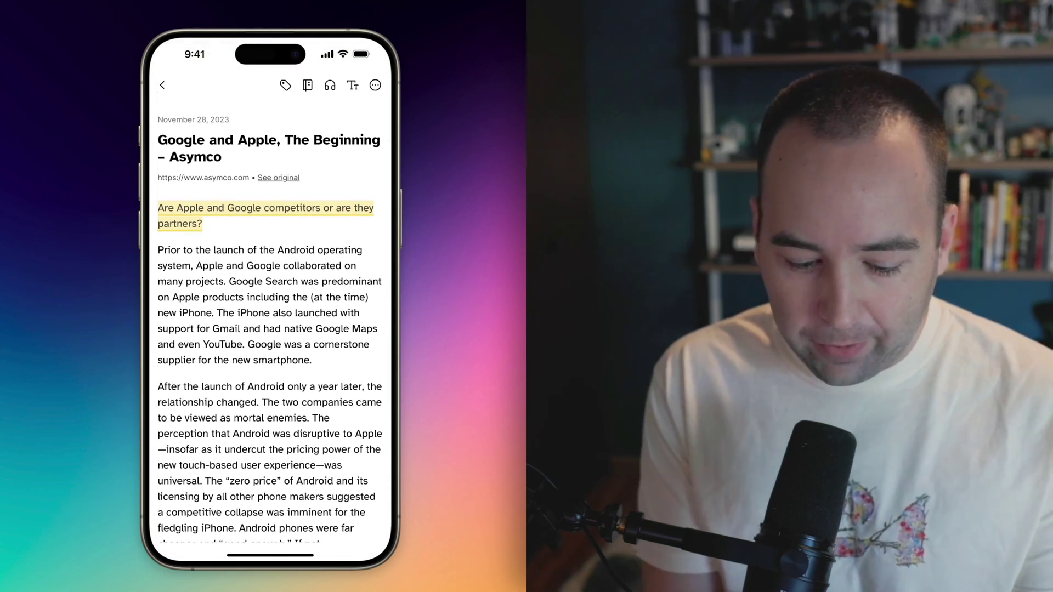
click(162, 85)
scroll(271, 329, down, 3)
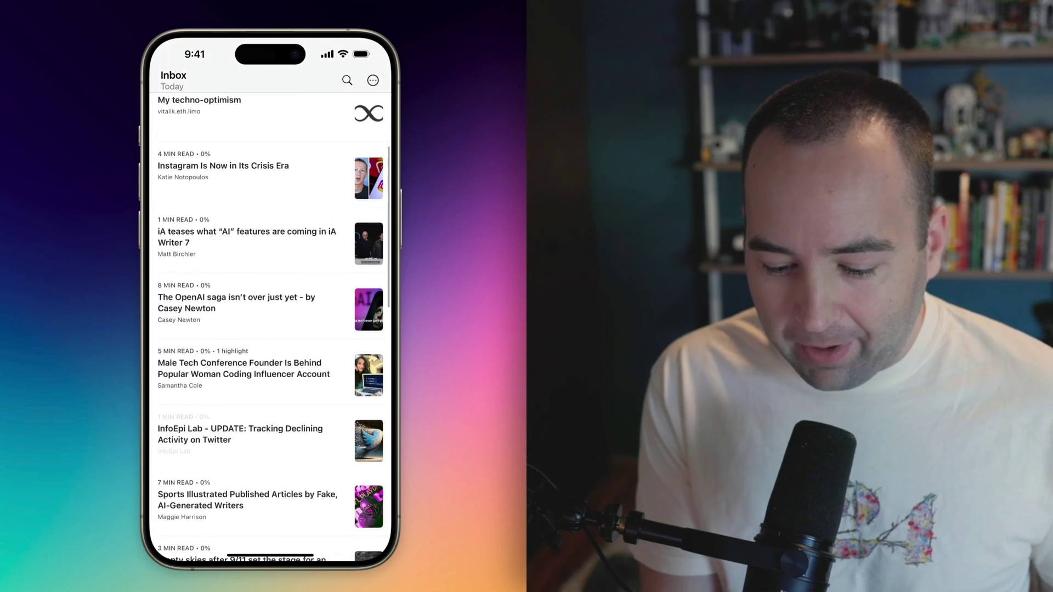
scroll(270, 329, up, 3)
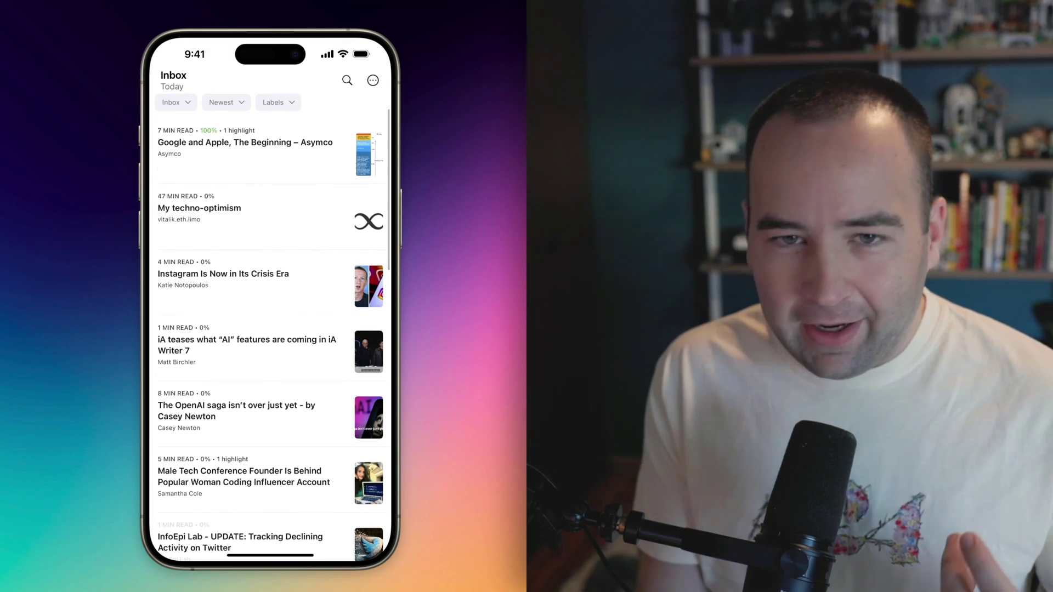